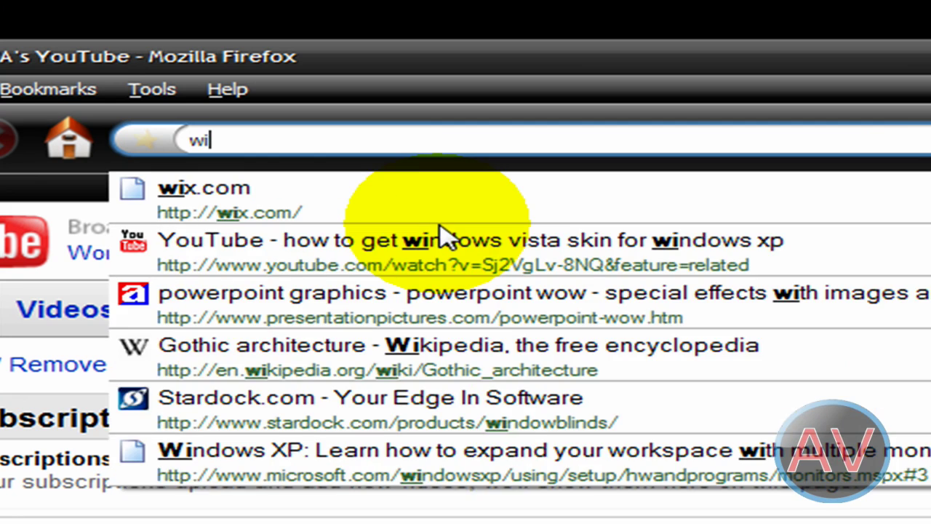
# Go to wix.com and open the site's Create page of website designs.
pyautogui.press('Return')
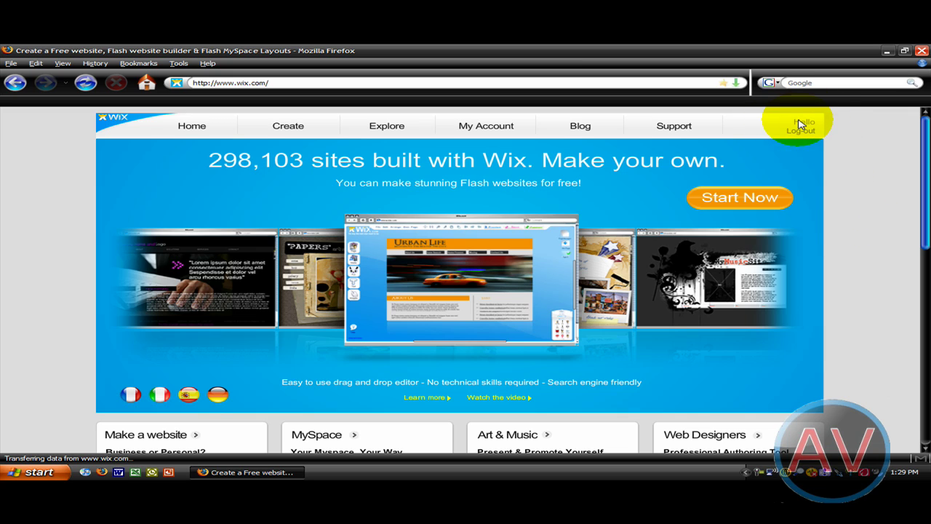
pyautogui.click(751, 197)
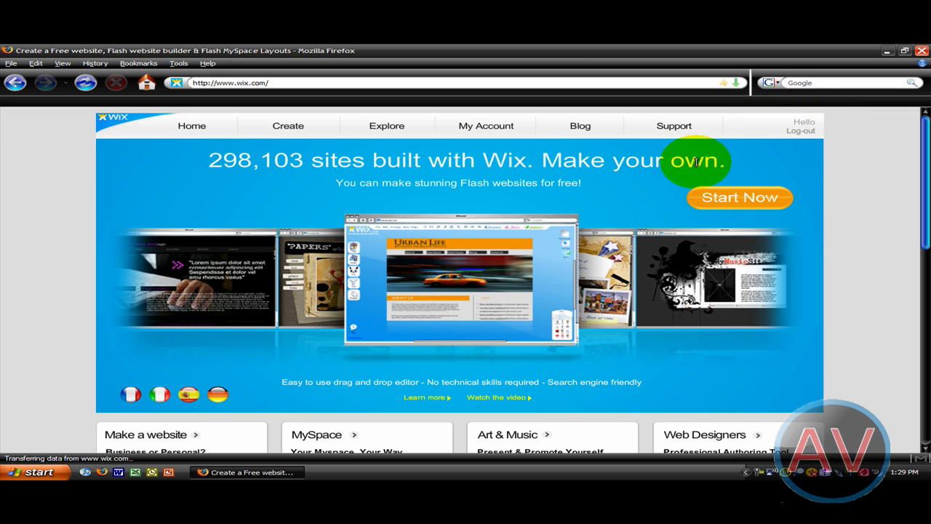
pyautogui.click(801, 132)
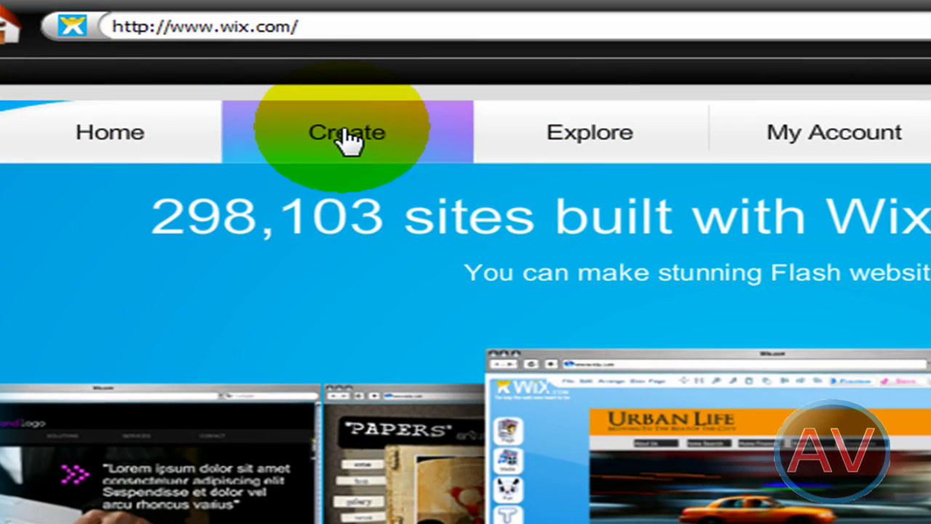
pyautogui.click(347, 142)
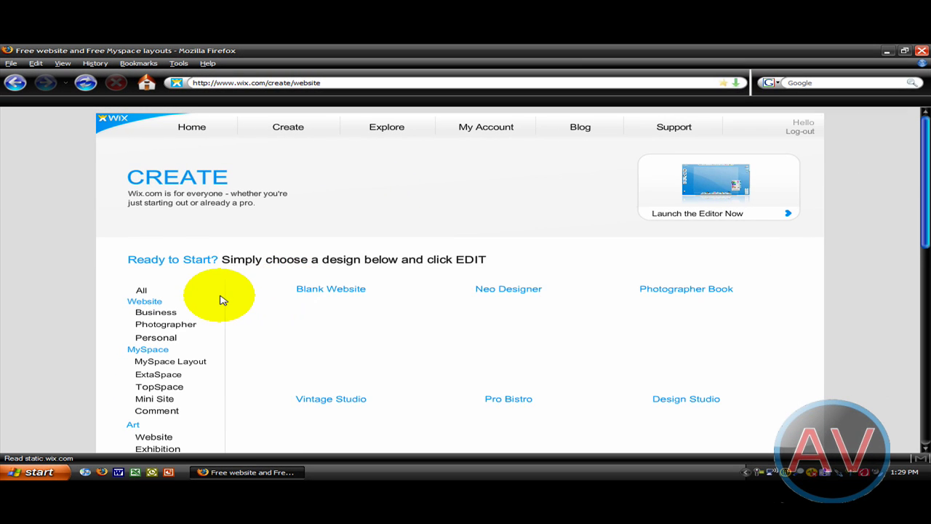
# Browse the template designs by category, including the Art website designs.
pyautogui.scroll(-1, 218, 296)
pyautogui.scroll(-3, 235, 287)
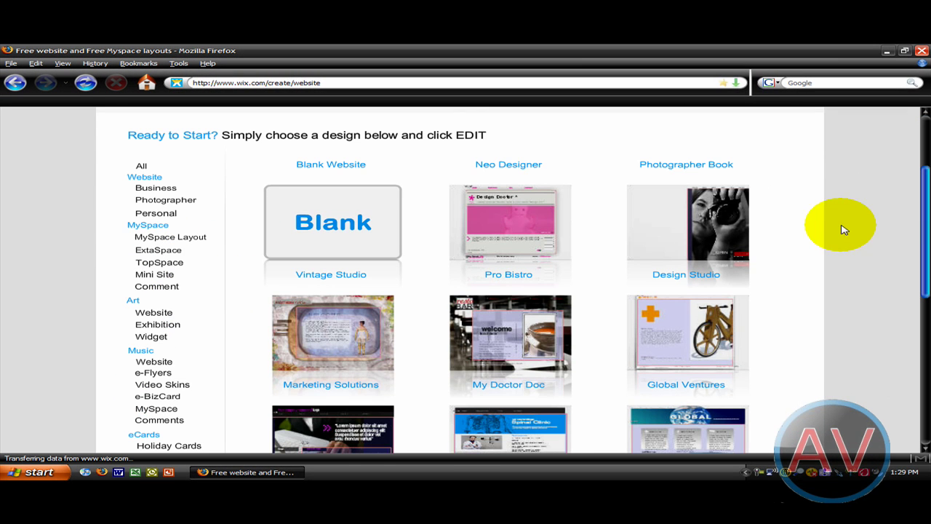
pyautogui.scroll(-1, 929, 204)
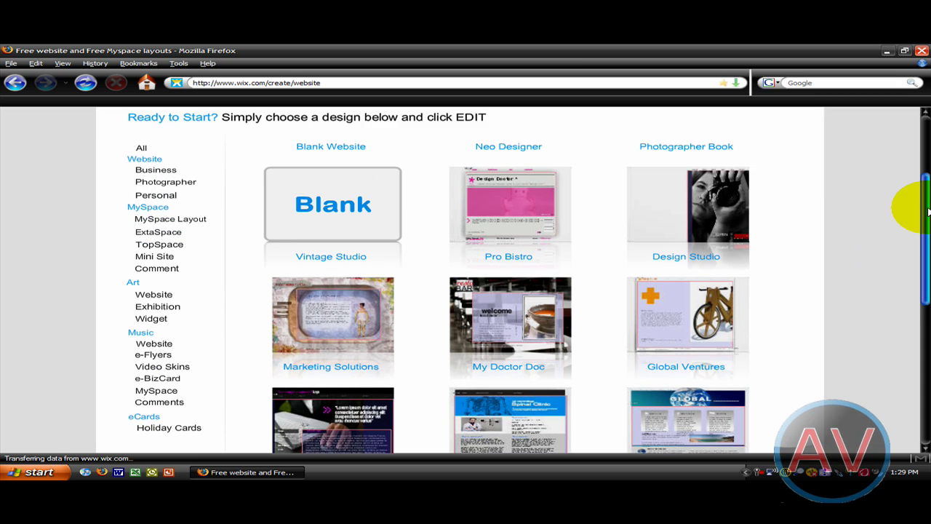
pyautogui.click(151, 295)
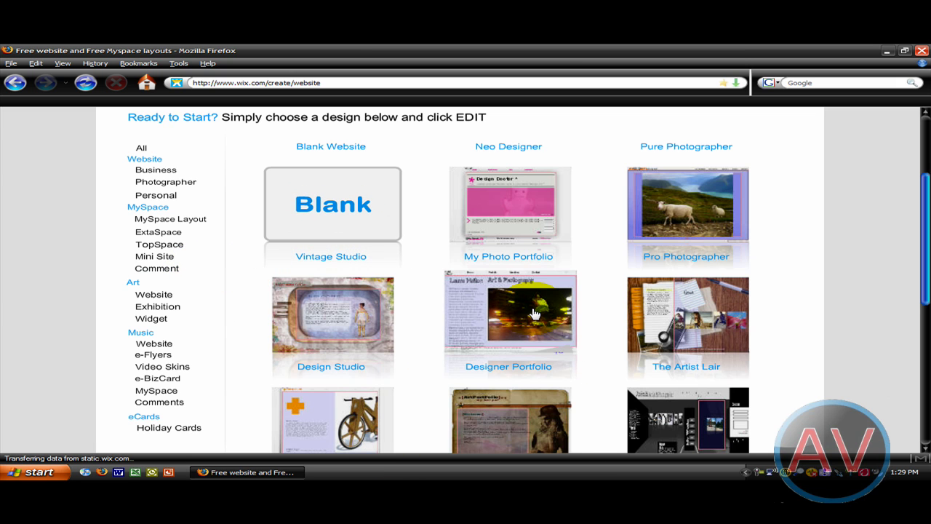
pyautogui.click(142, 172)
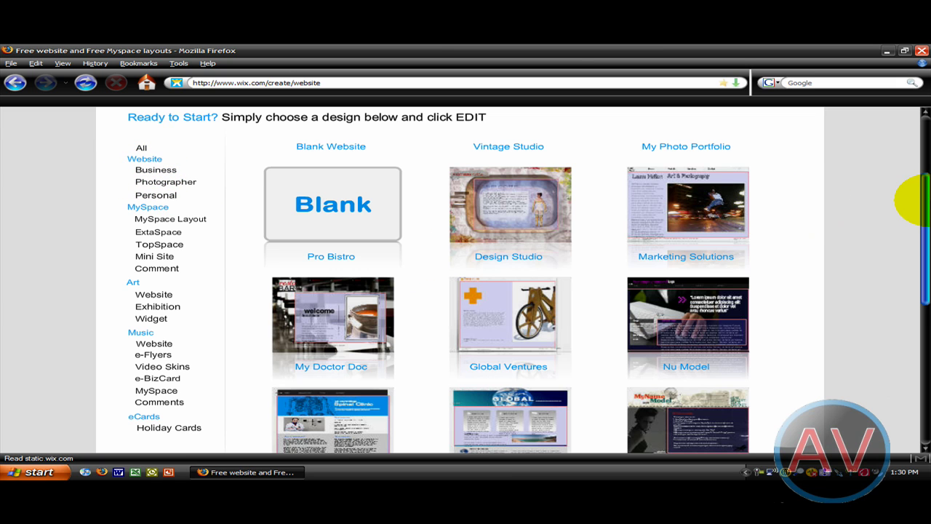
# Go to the second page of designs and open the Creative Solutions template for editing.
pyautogui.moveTo(923, 198); pyautogui.dragTo(921, 239)
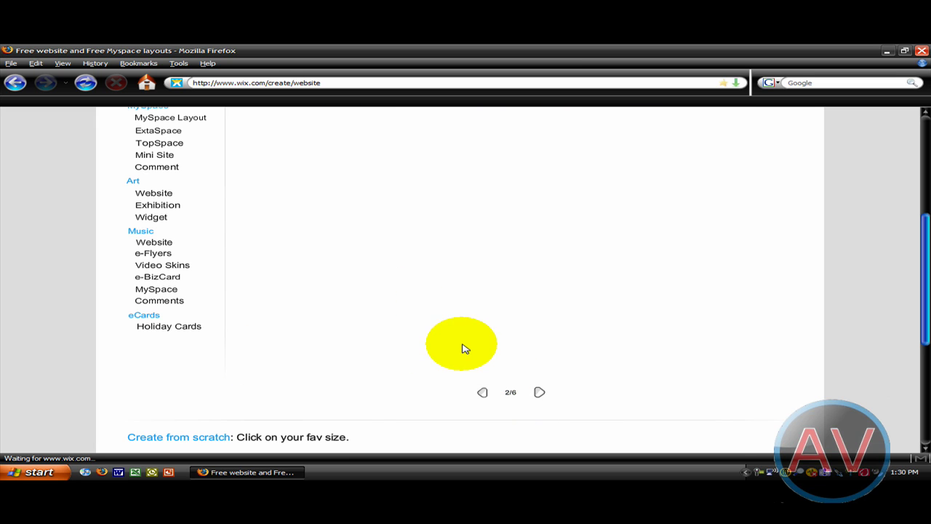
pyautogui.scroll(2, 520, 312)
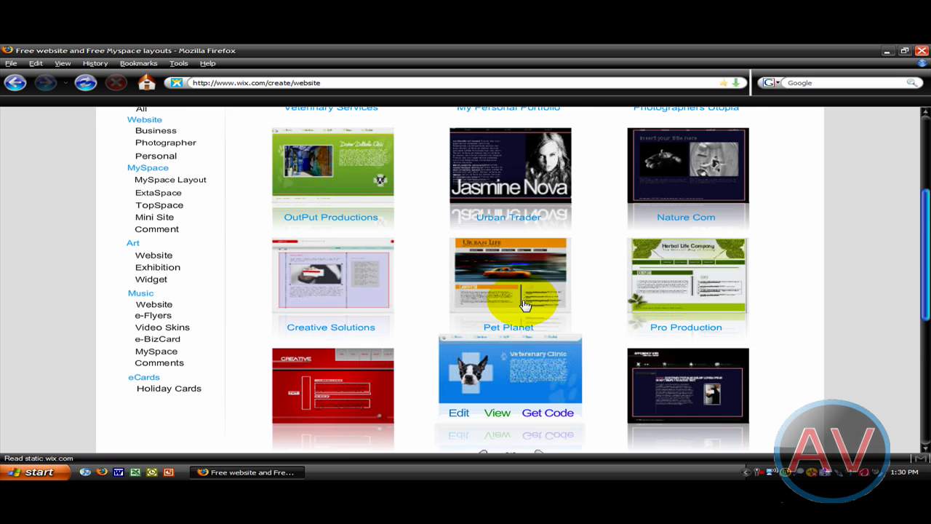
pyautogui.scroll(1, 335, 247)
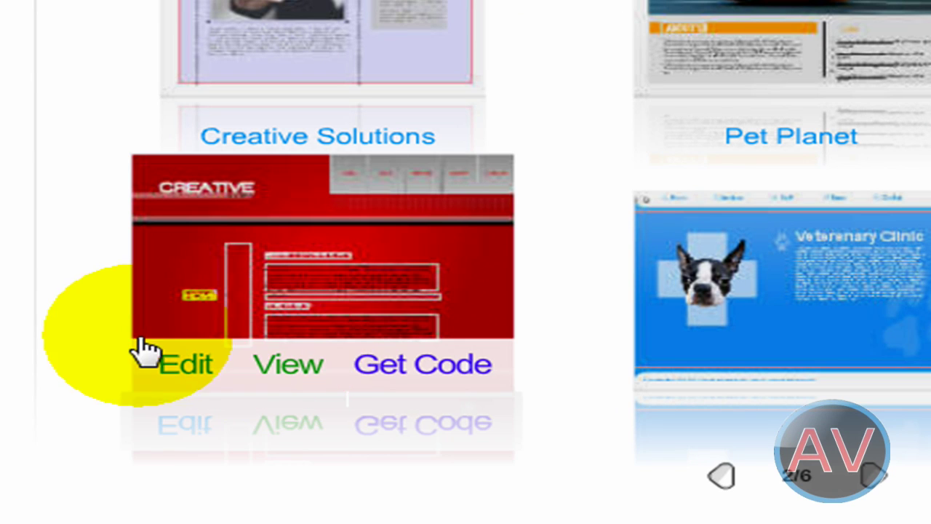
pyautogui.click(193, 375)
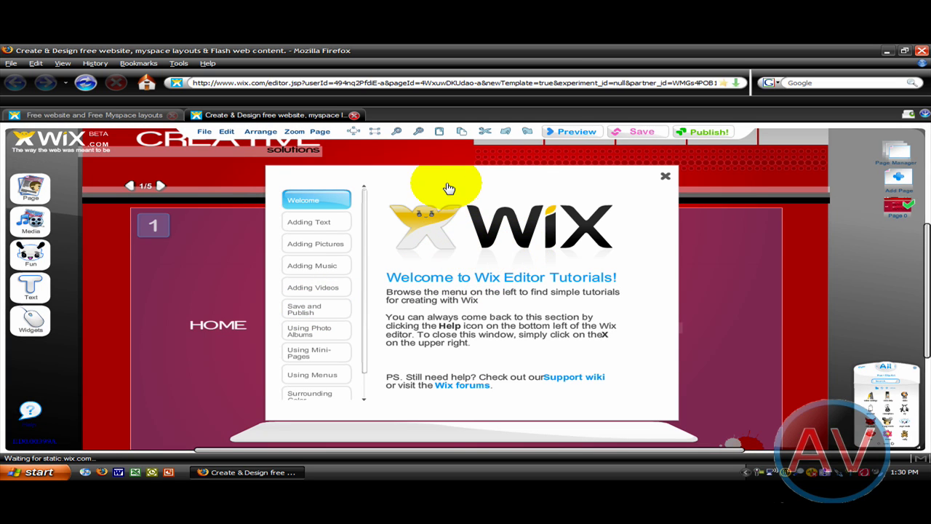
# View the Adding Text and Adding Pictures tutorials, and close the welcome window.
pyautogui.click(319, 222)
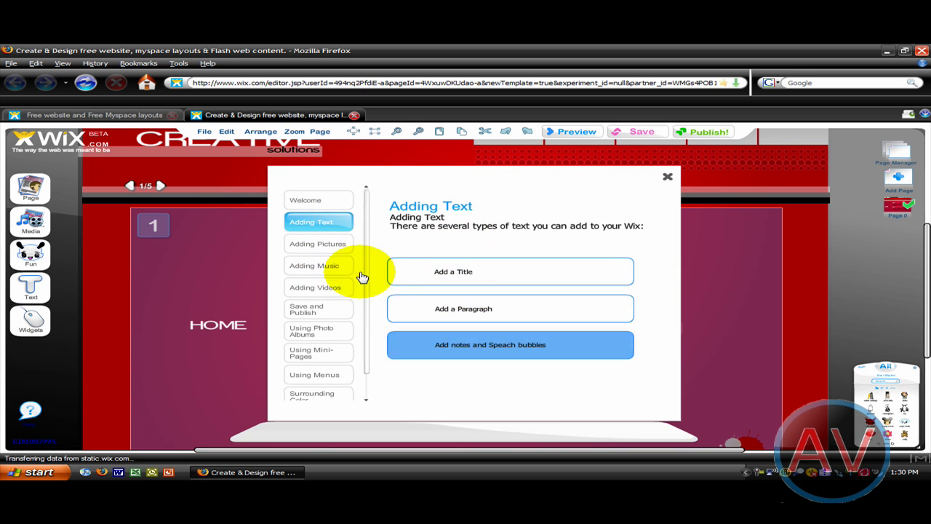
pyautogui.click(337, 244)
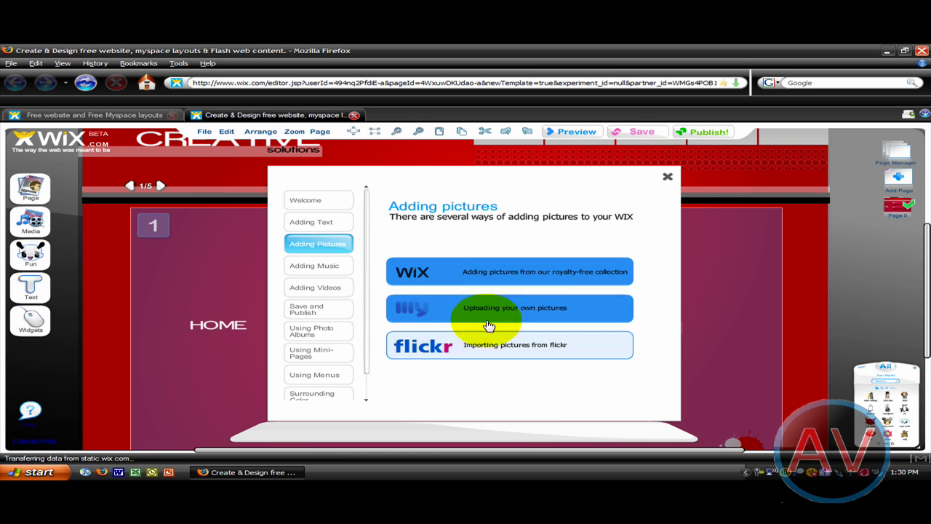
pyautogui.click(668, 180)
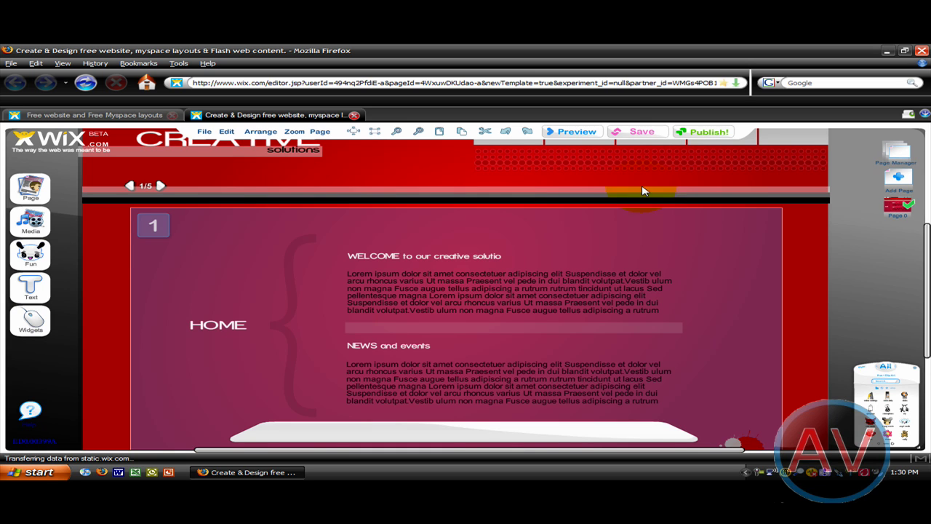
# Examine the Creative Solutions template's layout and step through its five slides.
pyautogui.moveTo(21, 206)
pyautogui.click(291, 327)
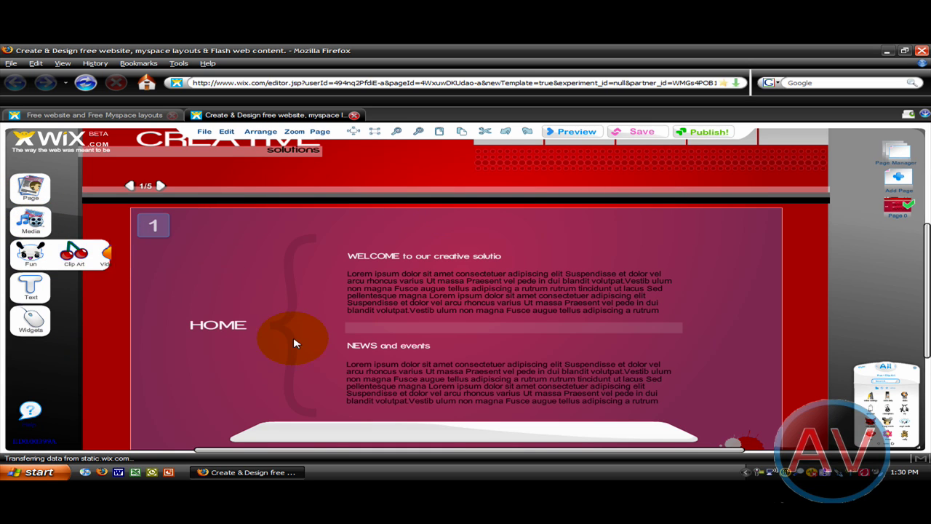
pyautogui.scroll(-4, 550, 289)
pyautogui.scroll(5, 551, 290)
pyautogui.scroll(2, 550, 290)
pyautogui.scroll(-2, 281, 255)
pyautogui.scroll(1, 202, 243)
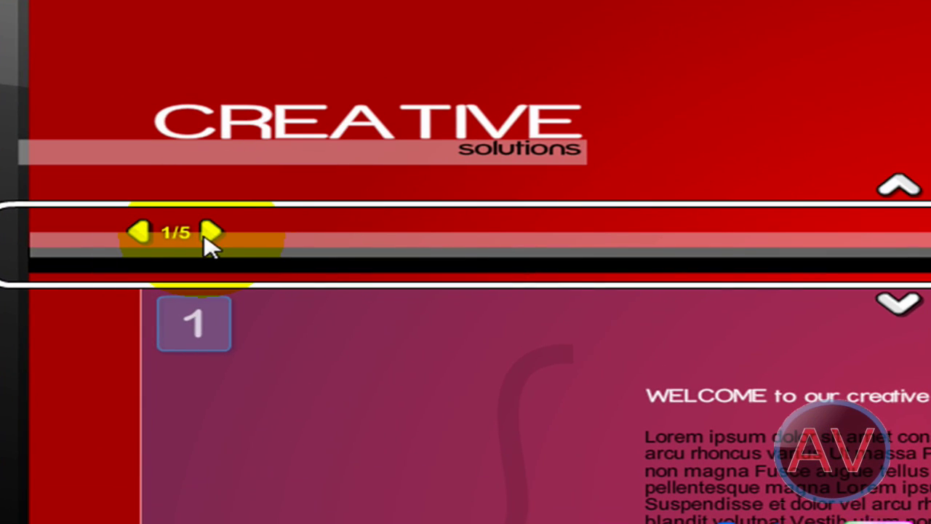
pyautogui.click(207, 235)
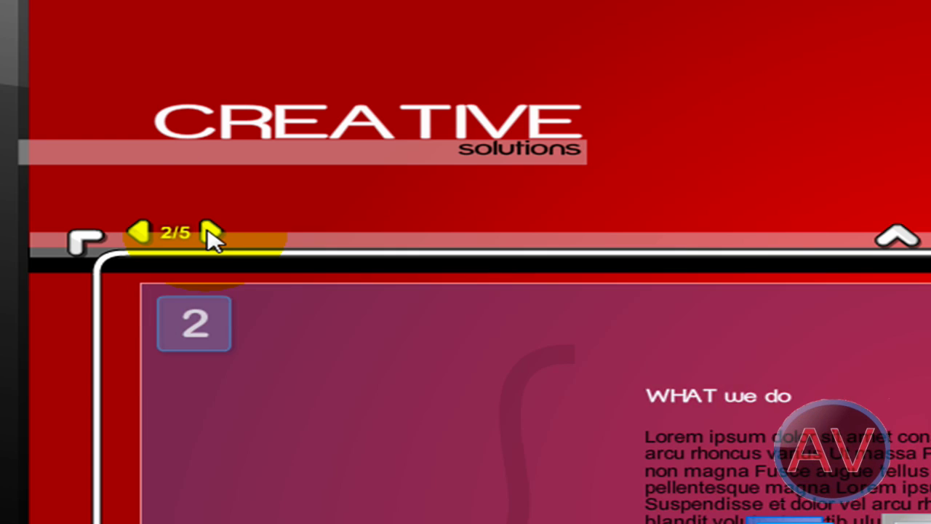
pyautogui.click(209, 235)
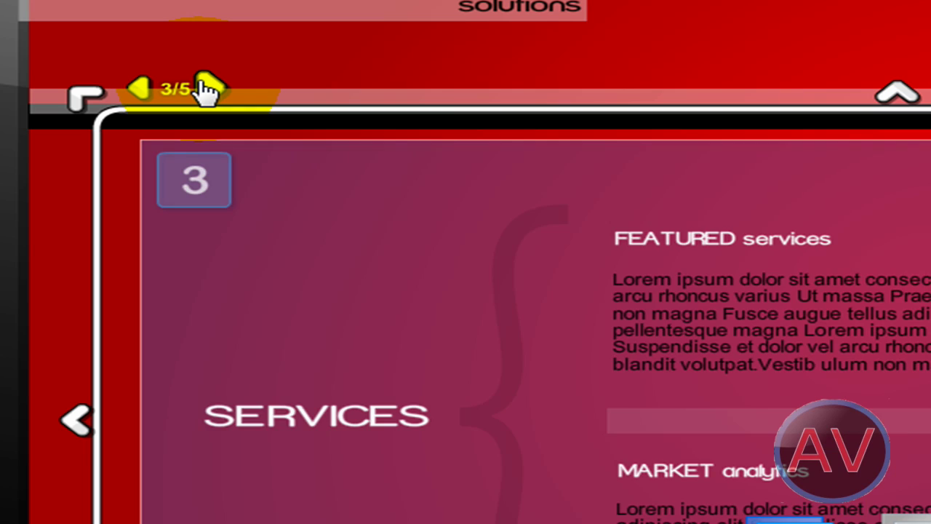
pyautogui.click(208, 89)
pyautogui.click(208, 88)
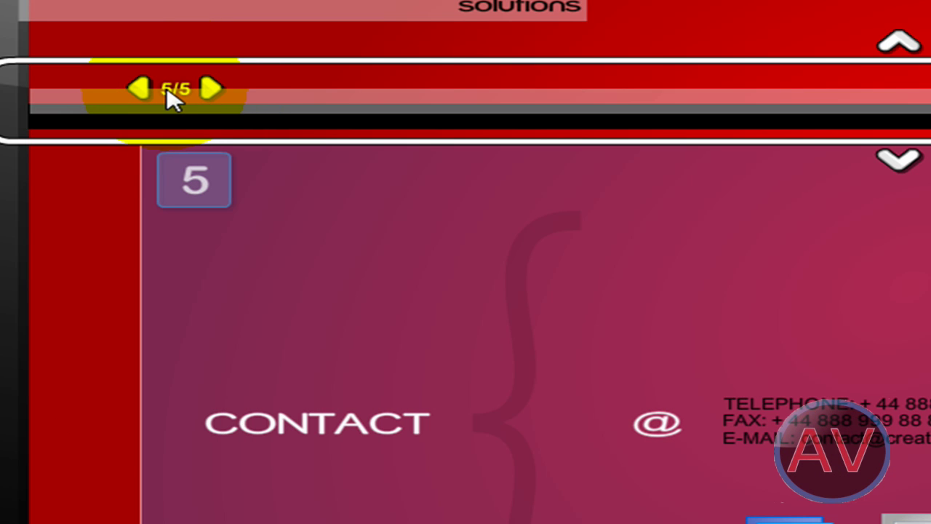
pyautogui.click(153, 88)
pyautogui.click(153, 89)
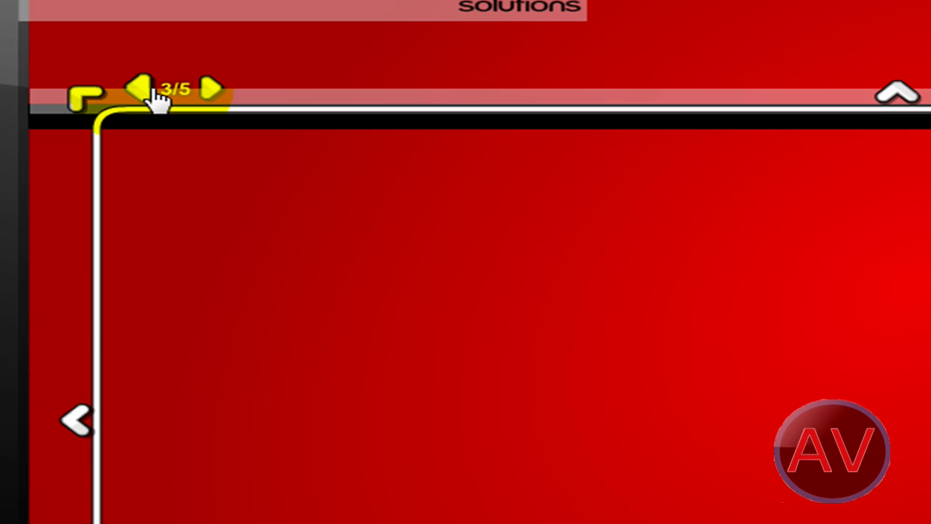
pyautogui.click(211, 89)
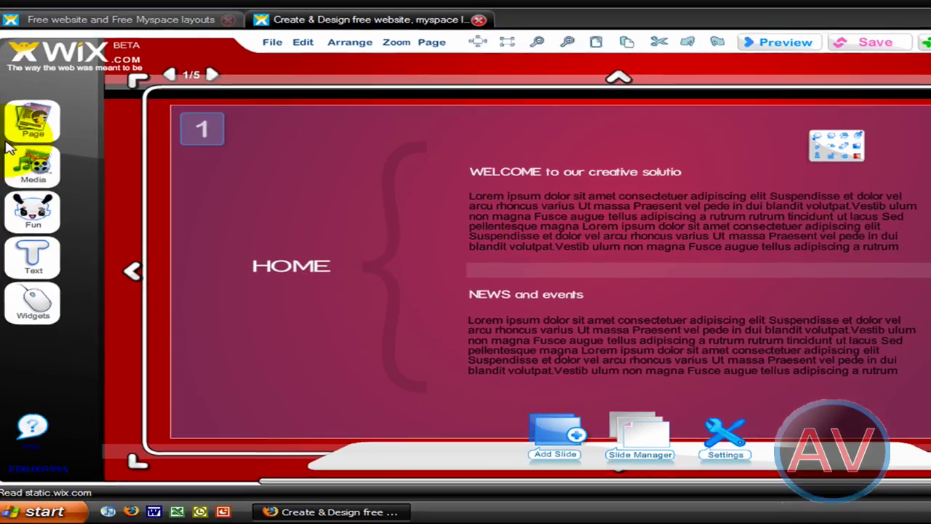
pyautogui.click(40, 123)
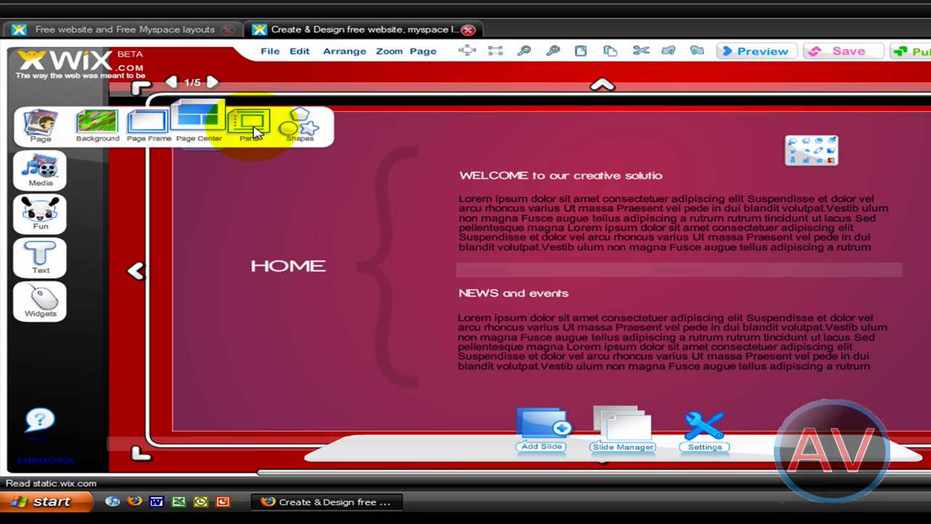
pyautogui.click(38, 168)
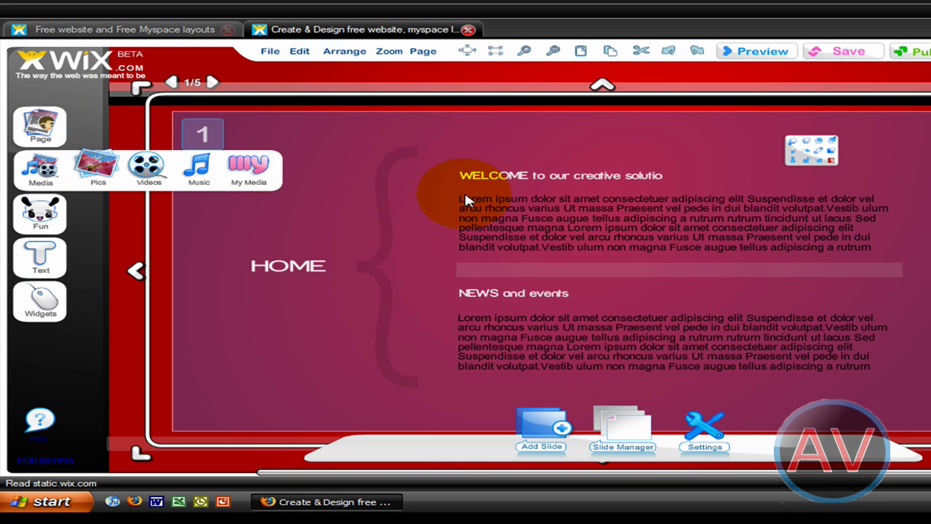
# Replace the welcome heading on the home slide with "Welcome to avtechsmurfva's page".
pyautogui.click(507, 183)
pyautogui.click(560, 176)
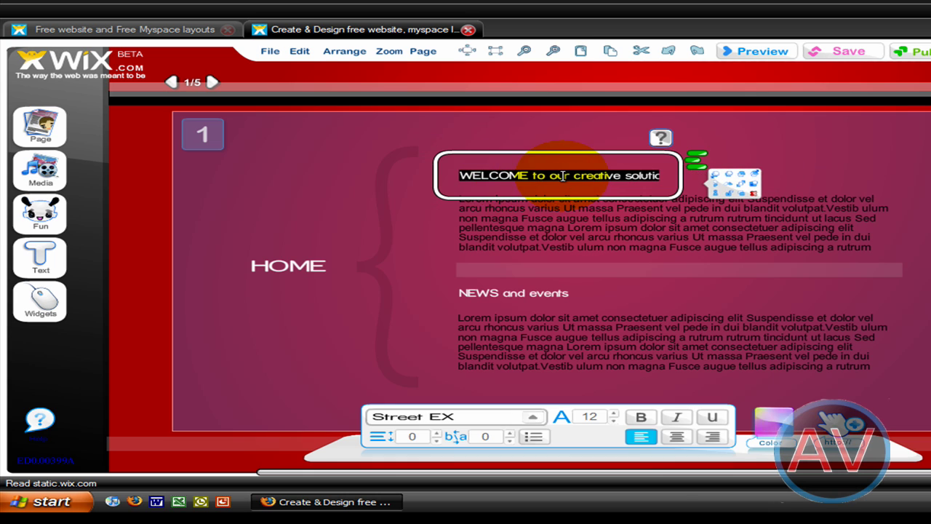
pyautogui.write('Welcome ')
pyautogui.write('to avtec')
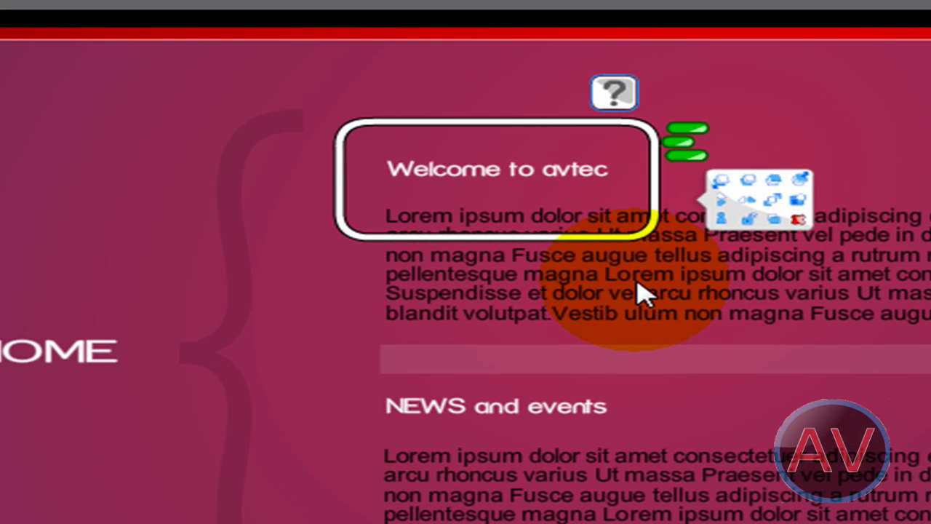
pyautogui.write("hsmurfva's")
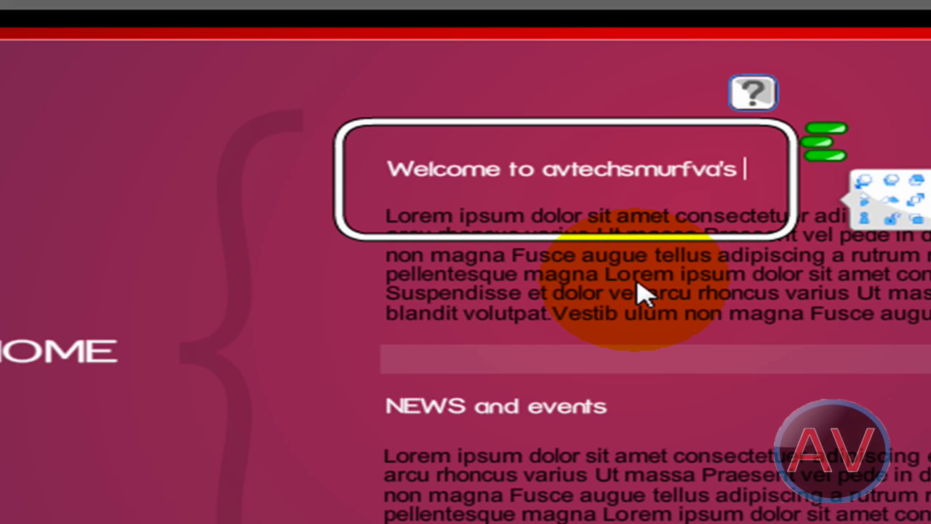
pyautogui.write(' page')
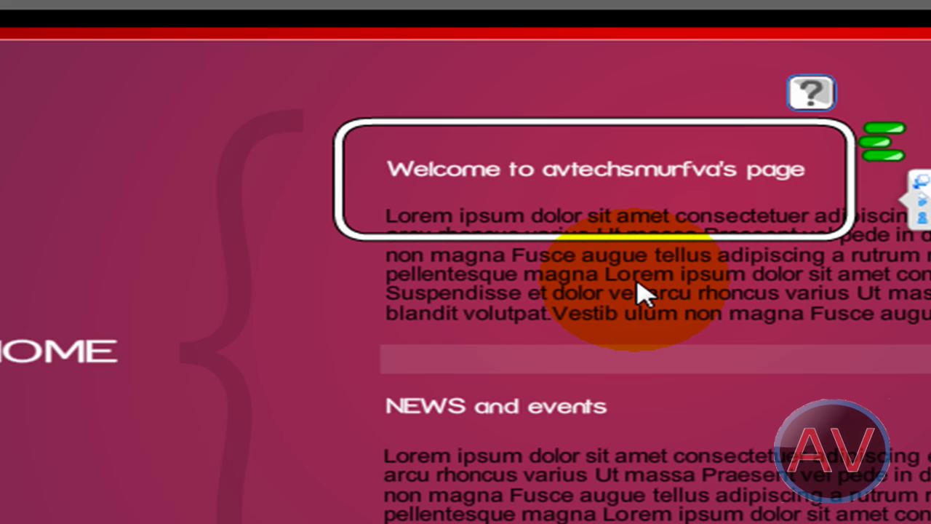
# Replace the paragraph under the welcome heading with "asdkljflkjsadlkfjlsadkjflsdj check out my new website!!!".
pyautogui.click(636, 291)
pyautogui.click(706, 242)
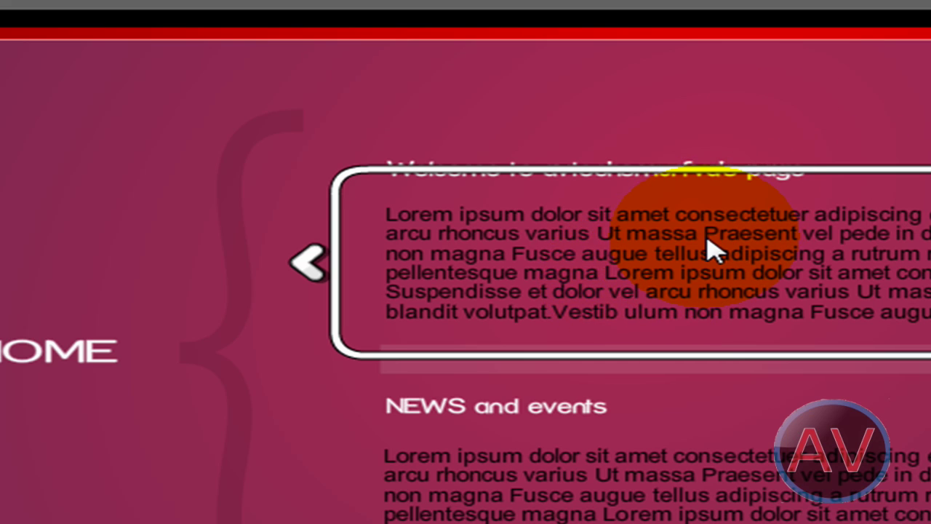
pyautogui.hotkey('ctrl', 'a')
pyautogui.write('a')
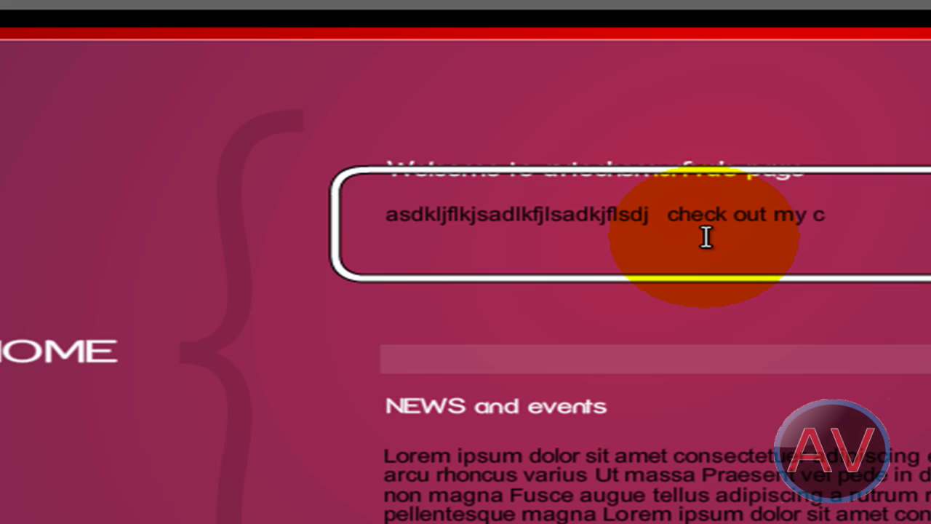
pyautogui.write('bsite!!!')
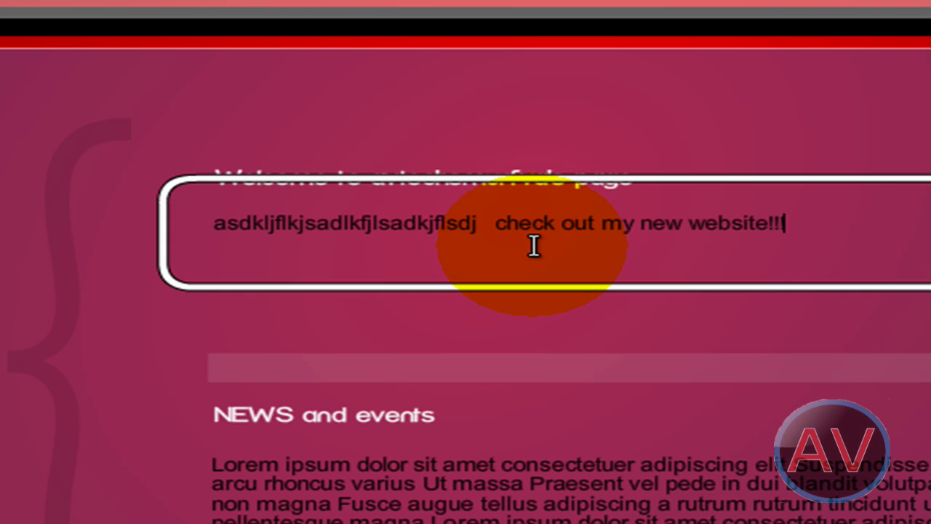
# Replace the paragraph under "NEWS and events" with "I make youtube videos for you!!".
pyautogui.click(461, 520)
pyautogui.doubleClick(458, 520)
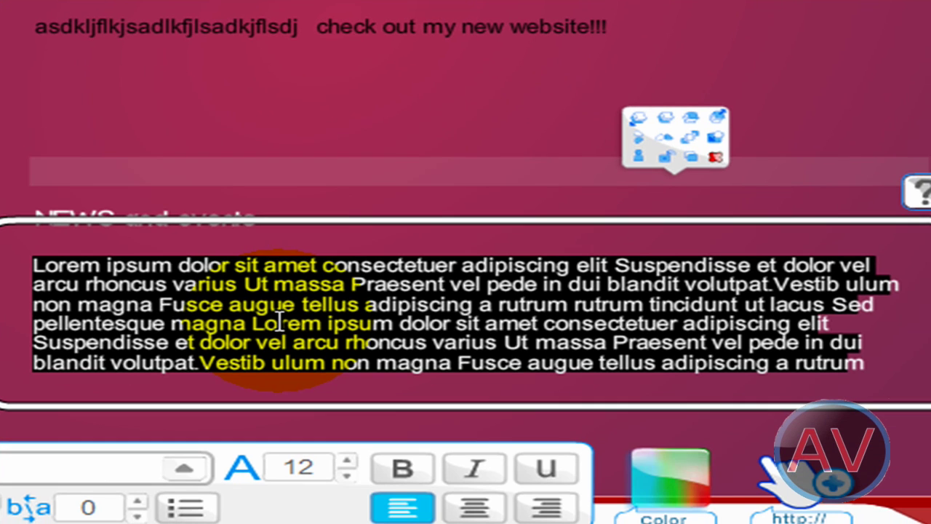
pyautogui.press('Delete')
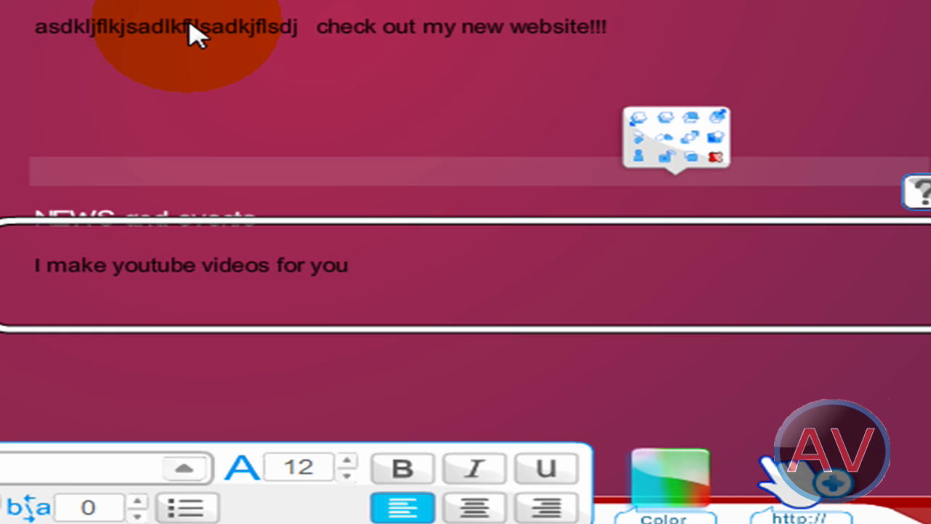
pyautogui.write('!')
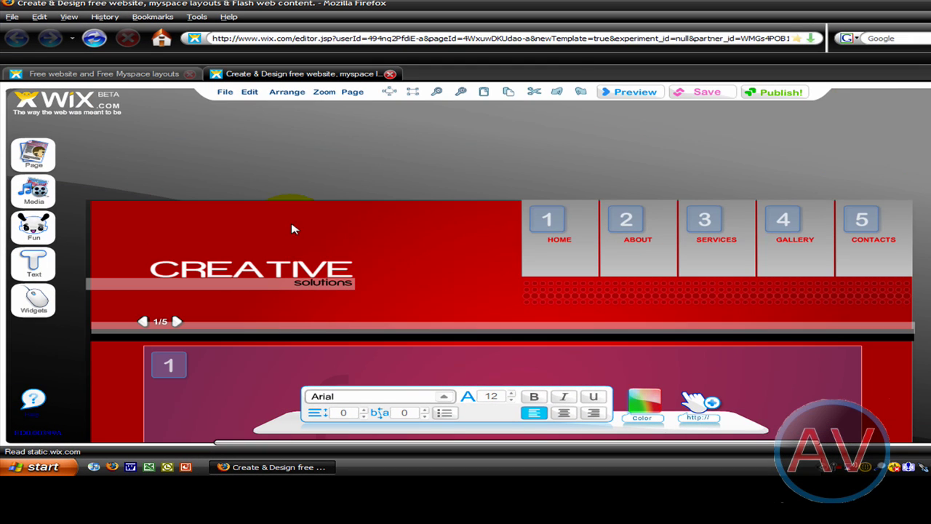
# Upload the Youtube Background image from the My Pictures folder to the personal media library.
pyautogui.scroll(-3, 291, 229)
pyautogui.click(36, 191)
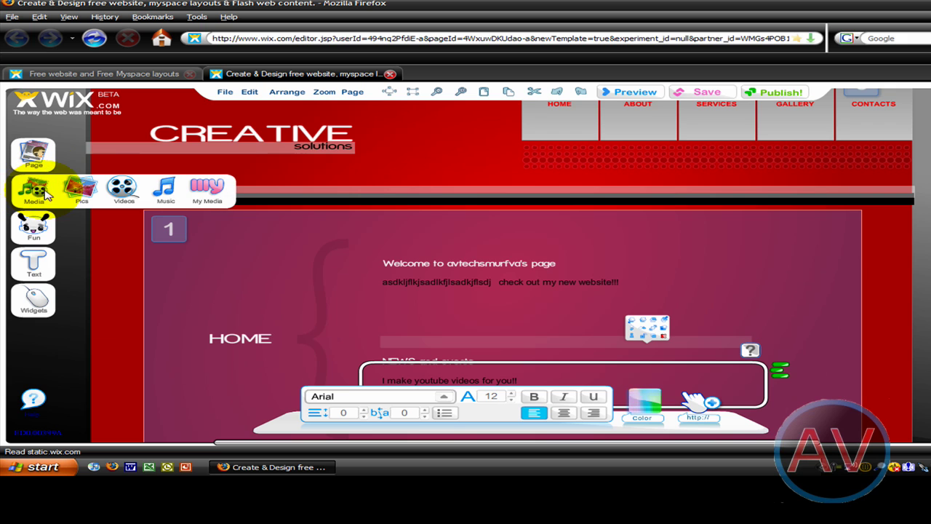
pyautogui.click(97, 190)
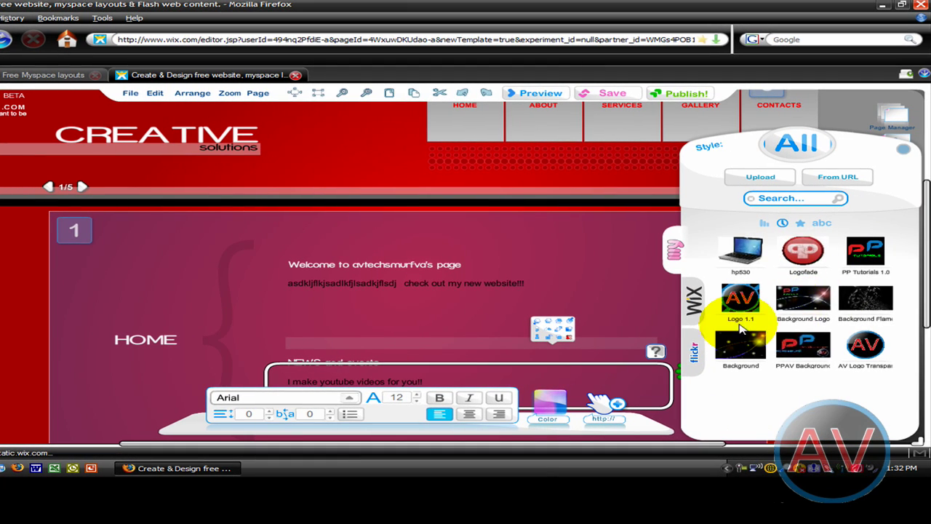
pyautogui.click(761, 177)
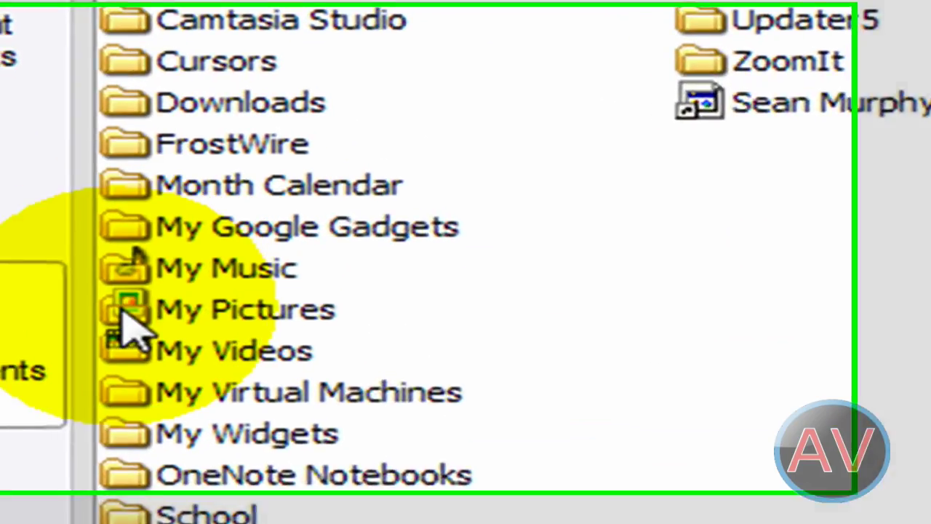
pyautogui.doubleClick(2, 150)
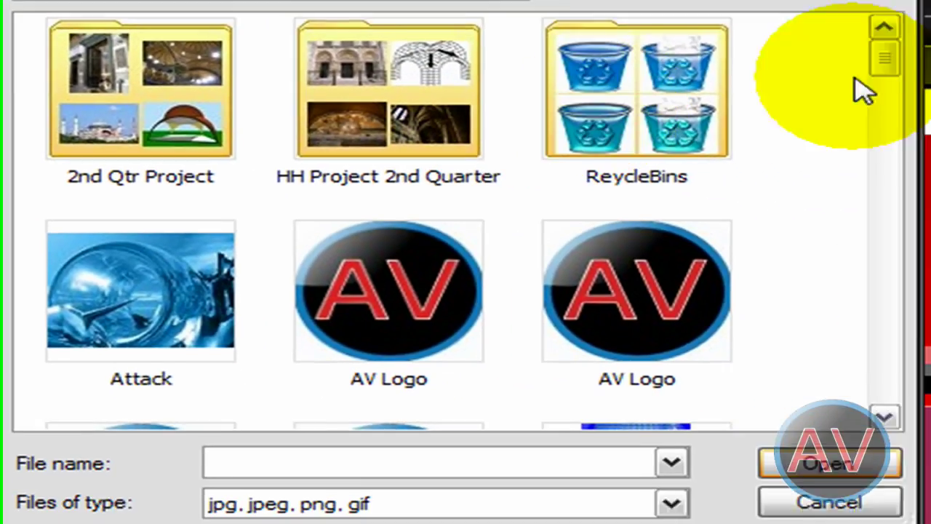
pyautogui.moveTo(859, 87); pyautogui.dragTo(817, 387)
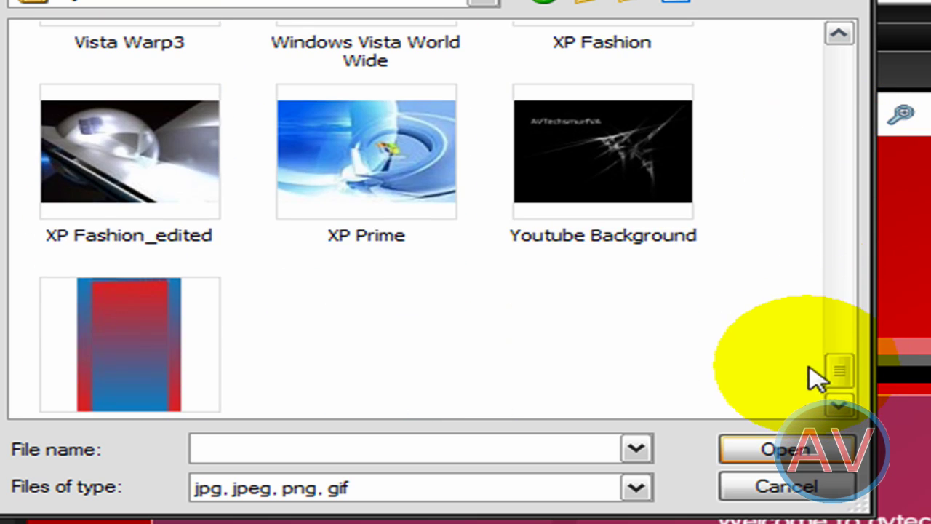
pyautogui.doubleClick(641, 167)
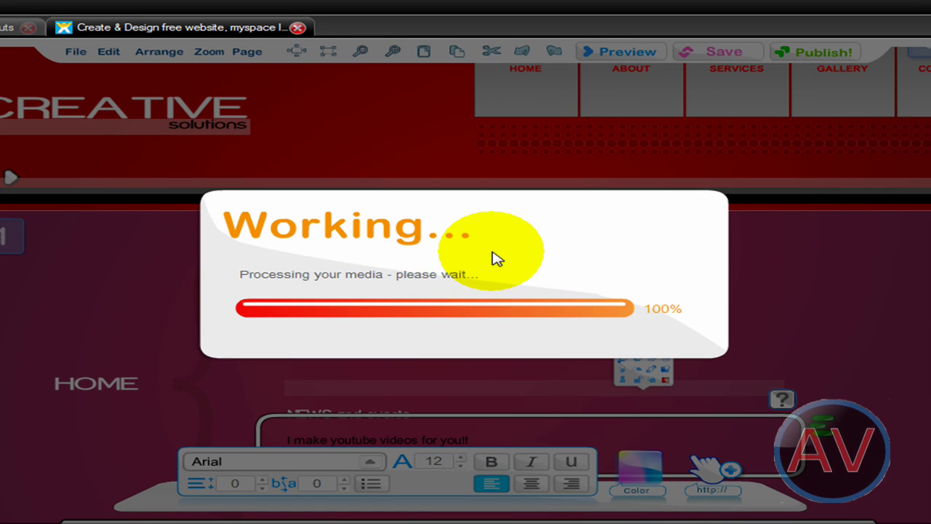
# Add the uploaded Youtube Background image to the page and place it in the upper-right corner of the home slide.
pyautogui.scroll(-2, 561, 289)
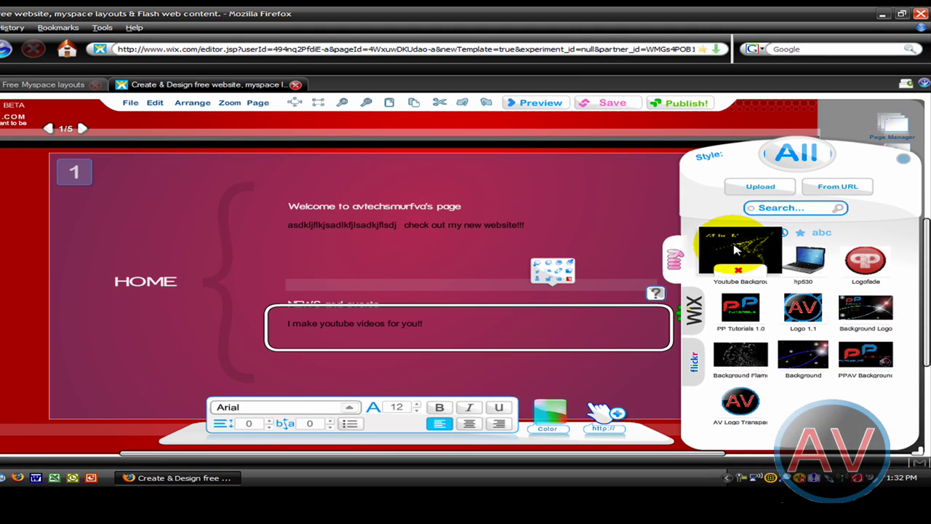
pyautogui.click(736, 250)
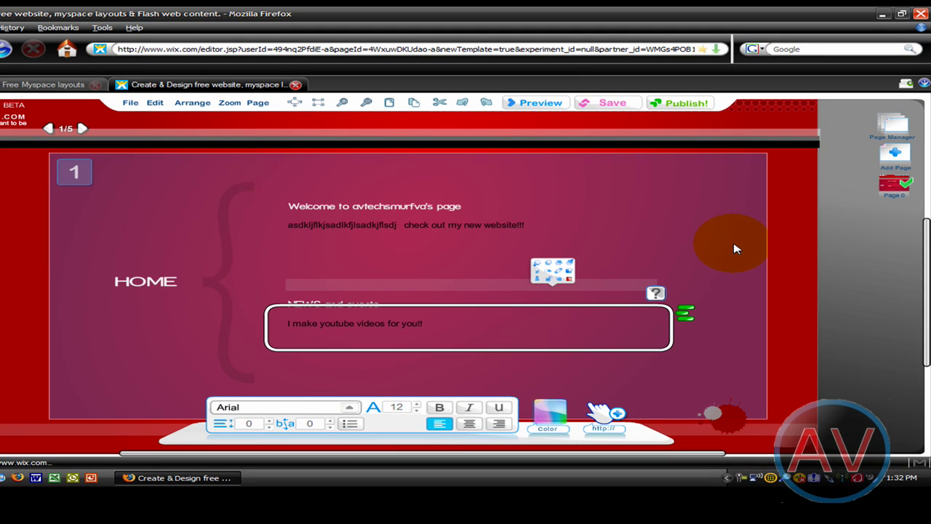
pyautogui.scroll(3, 87, 186)
pyautogui.moveTo(97, 198); pyautogui.dragTo(588, 333)
pyautogui.moveTo(634, 335); pyautogui.dragTo(643, 335)
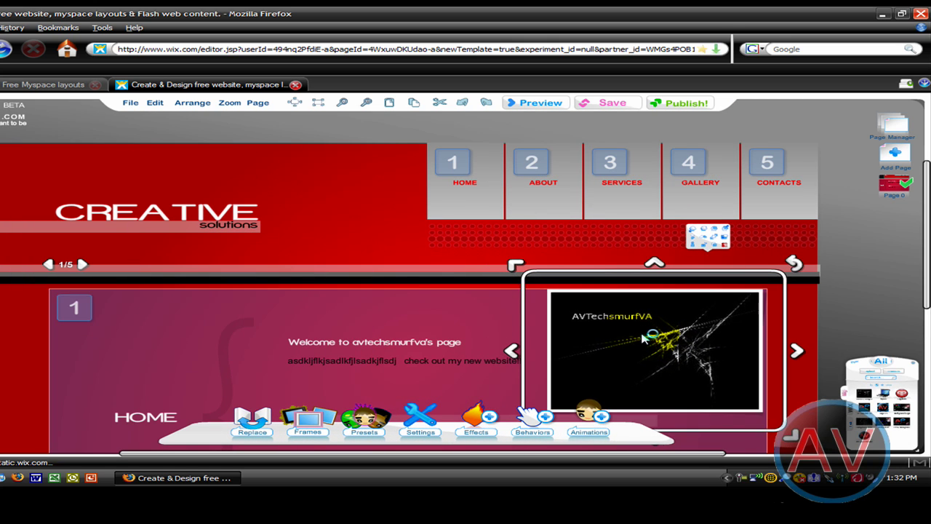
pyautogui.scroll(-5, 644, 335)
pyautogui.scroll(2, 603, 219)
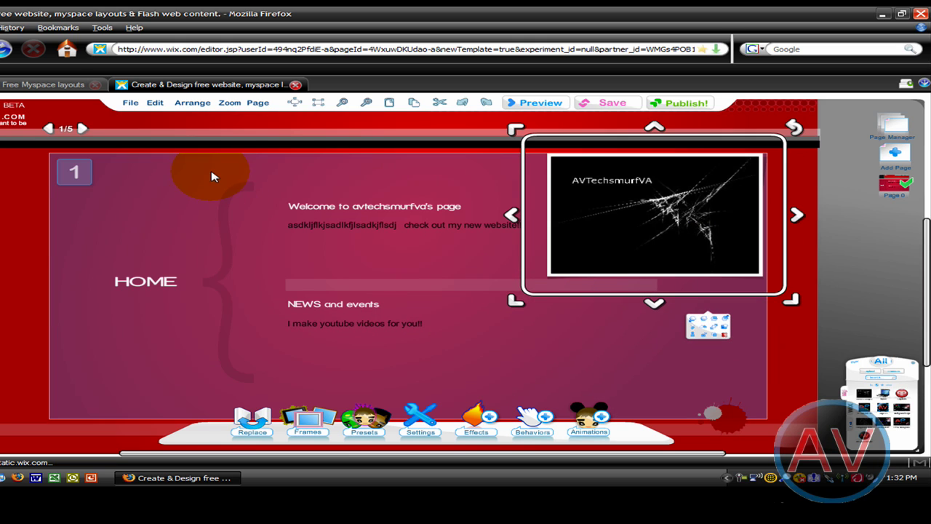
# Replace the "CREATIVE" title in the page header with "AVTechsmurfVA".
pyautogui.scroll(3, 138, 253)
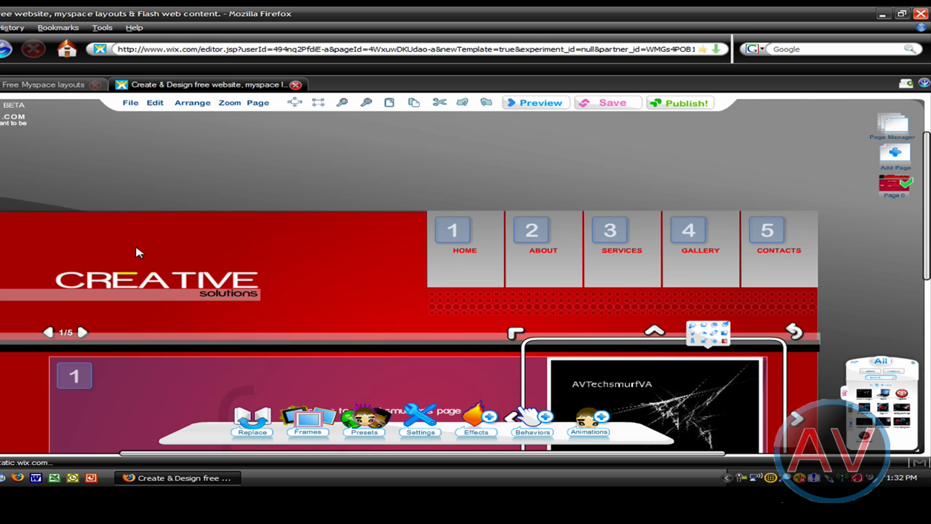
pyautogui.click(133, 282)
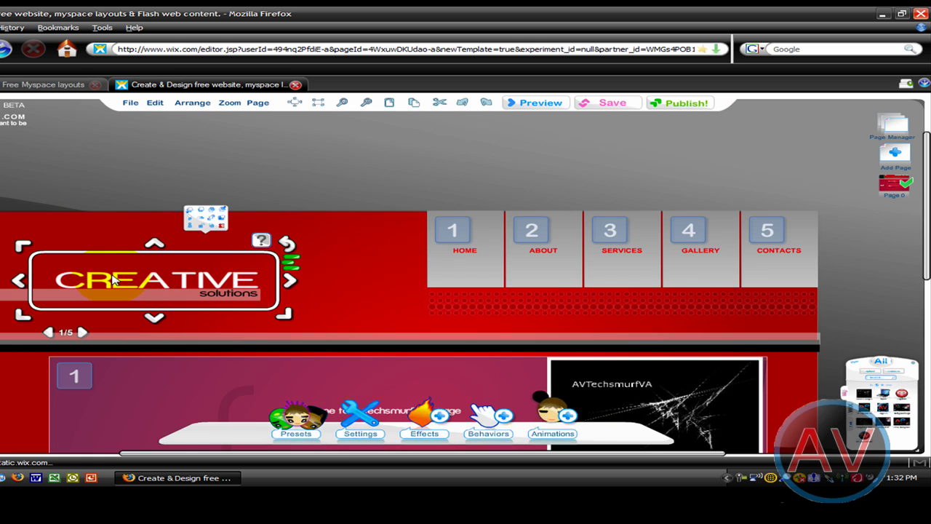
pyautogui.doubleClick(233, 269)
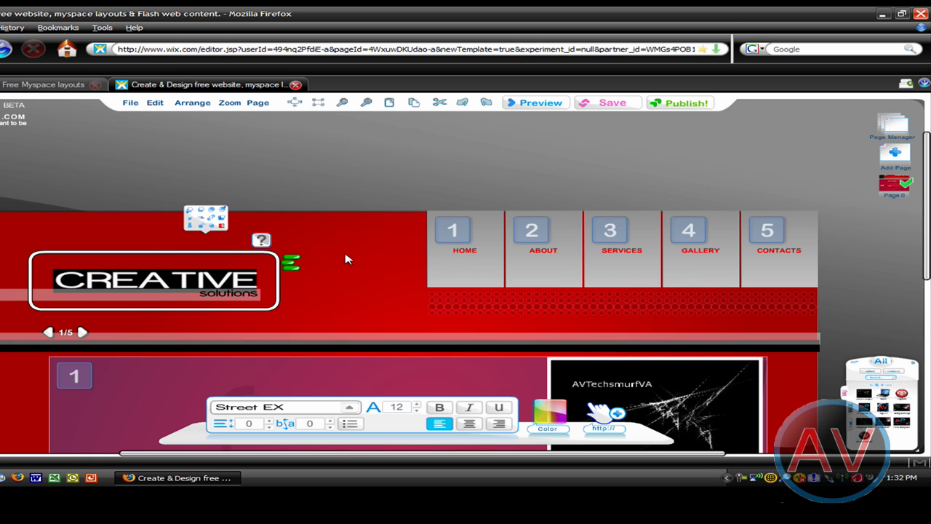
pyautogui.write('AVTE')
pyautogui.press('BackSpace')
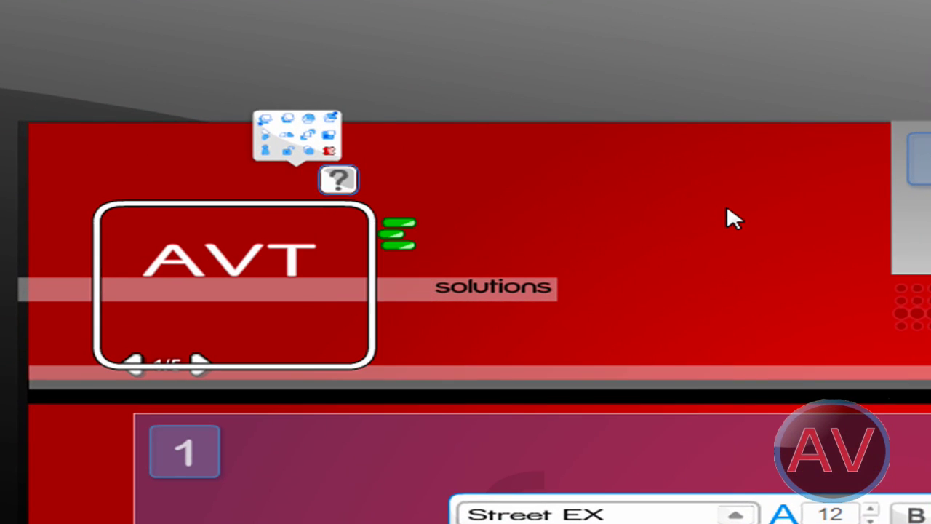
pyautogui.write('echchsm')
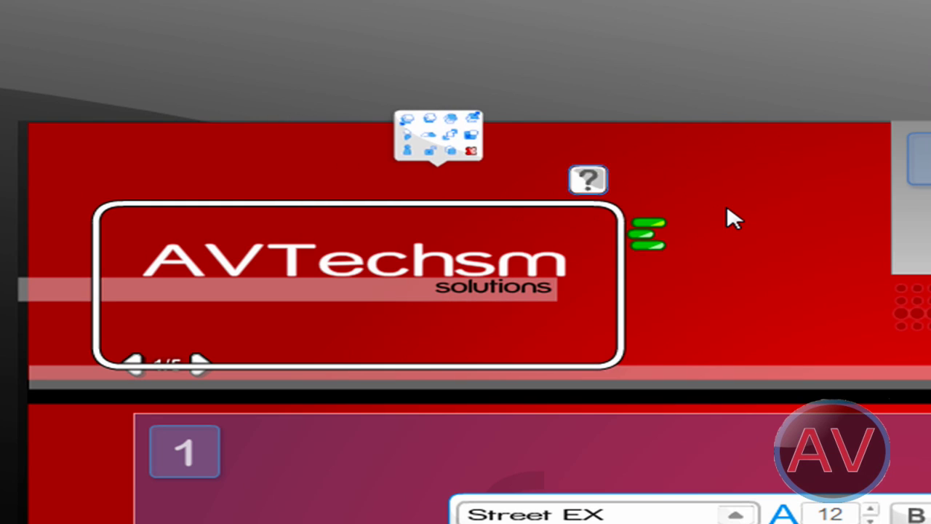
pyautogui.write('urfVA')
pyautogui.hotkey('shift', 'Left')
pyautogui.hotkey('shift', 'Left')
# Replace the "solutions" tagline under the header title with "Here for you...here to help".
pyautogui.click(553, 291)
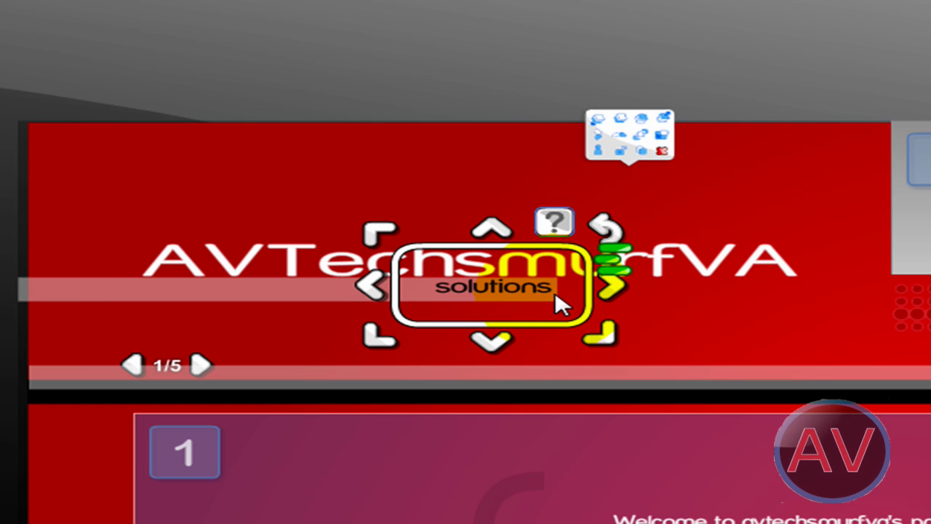
pyautogui.doubleClick(532, 286)
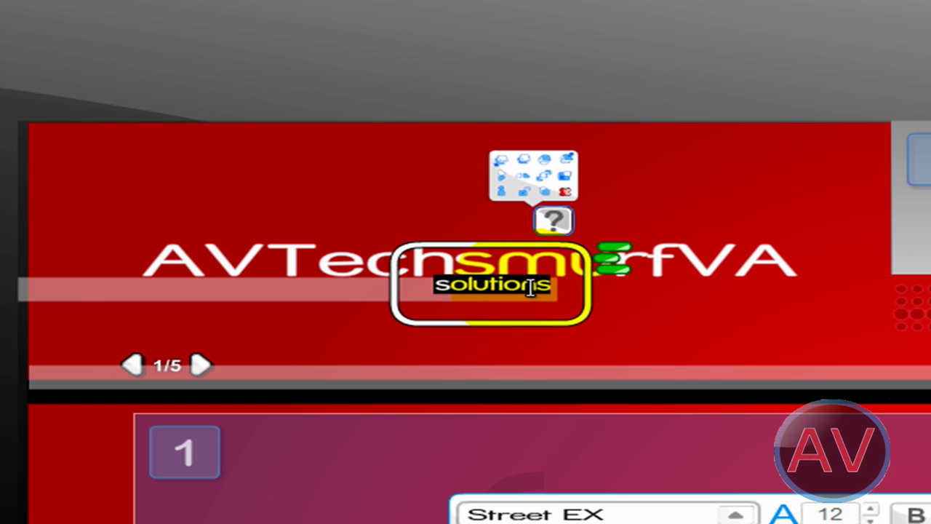
pyautogui.write('Here f')
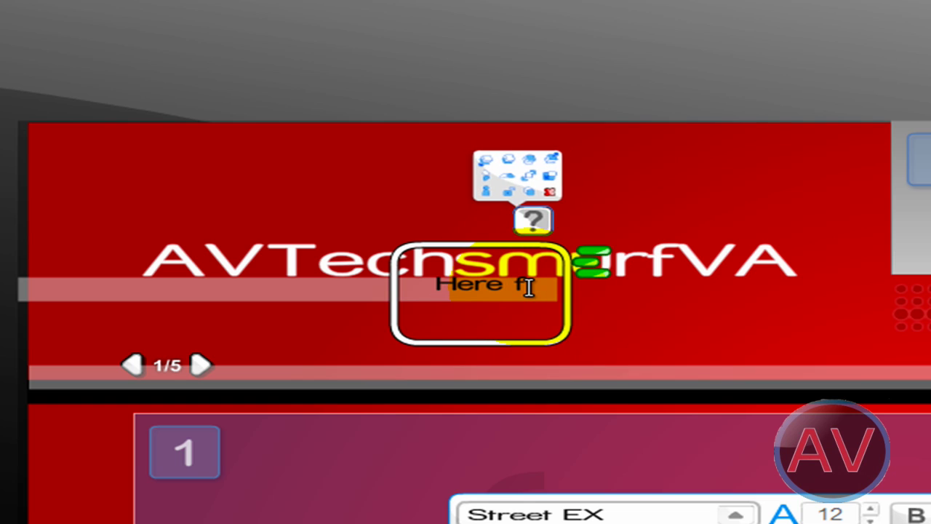
pyautogui.write('or you..')
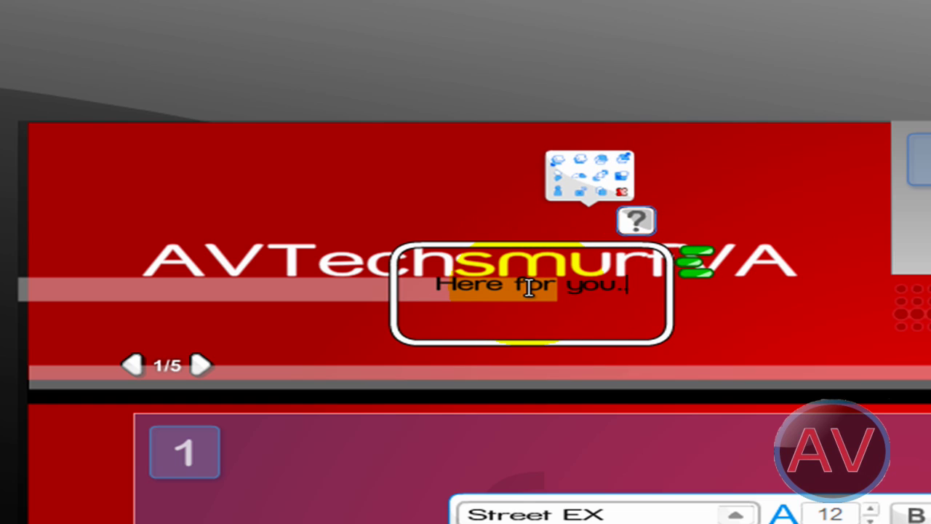
pyautogui.write('.')
pyautogui.write('here t')
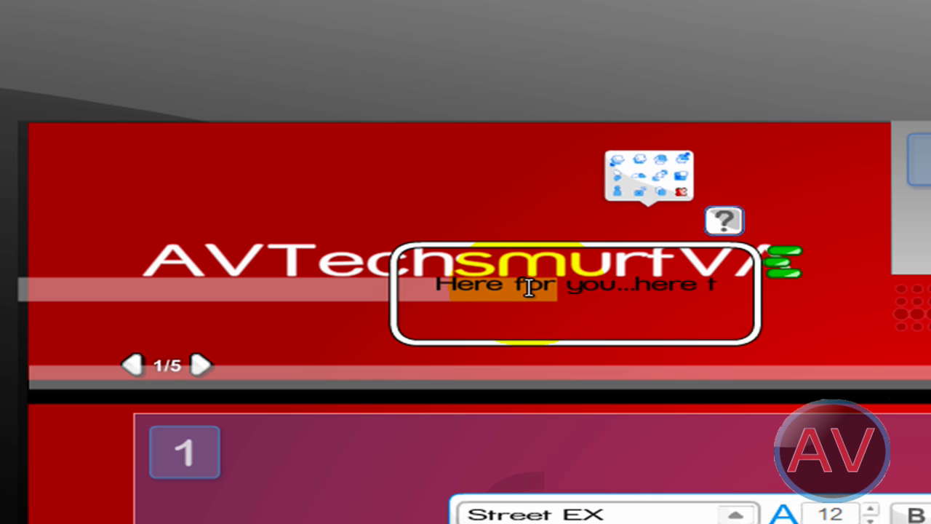
pyautogui.write('o help')
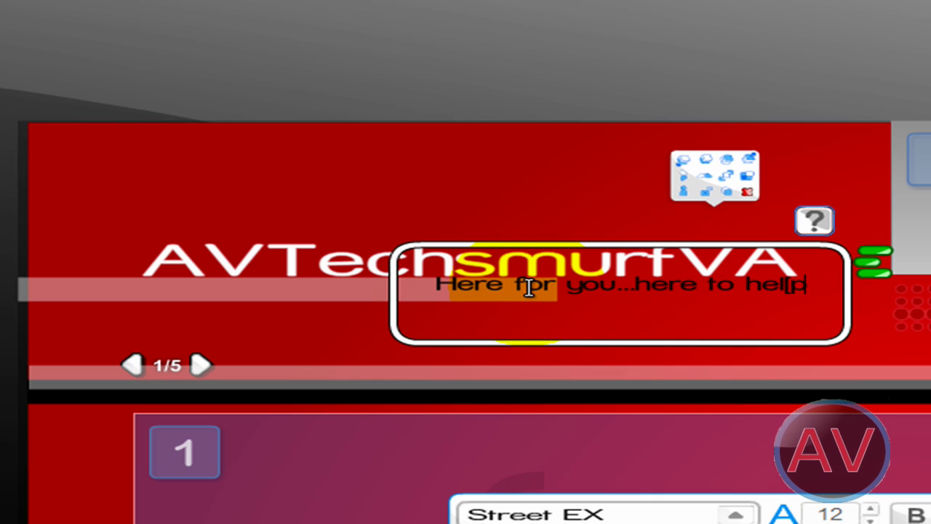
pyautogui.press('BackSpace')
pyautogui.write('p')
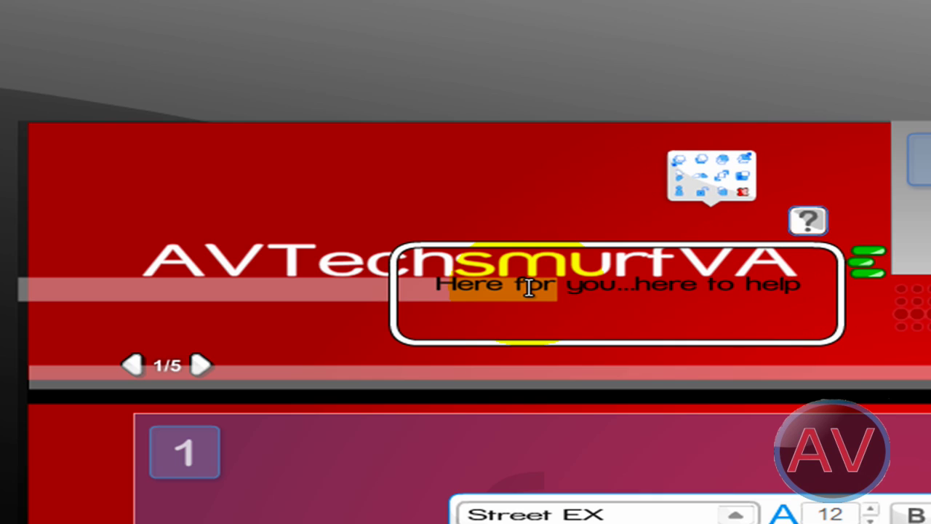
# Move the header tagline left so its end lines up with the end of the translucent strip under the title.
pyautogui.click(427, 322)
pyautogui.moveTo(426, 322); pyautogui.dragTo(330, 300)
pyautogui.click(563, 294)
pyautogui.click(565, 321)
pyautogui.click(620, 287)
pyautogui.moveTo(619, 286); pyautogui.dragTo(375, 286)
pyautogui.click(732, 318)
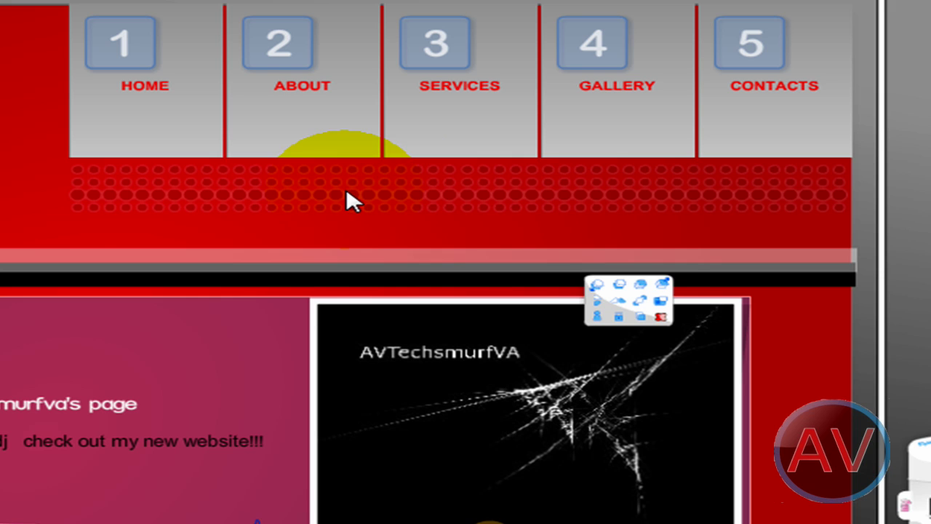
# Add the EKG Line video effect and place it in the header just below the tagline.
pyautogui.click(346, 191)
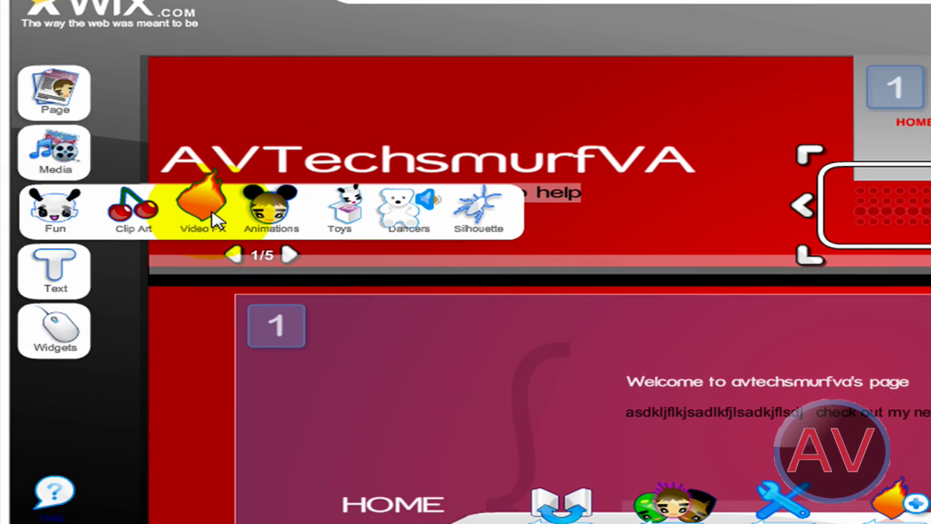
pyautogui.click(207, 211)
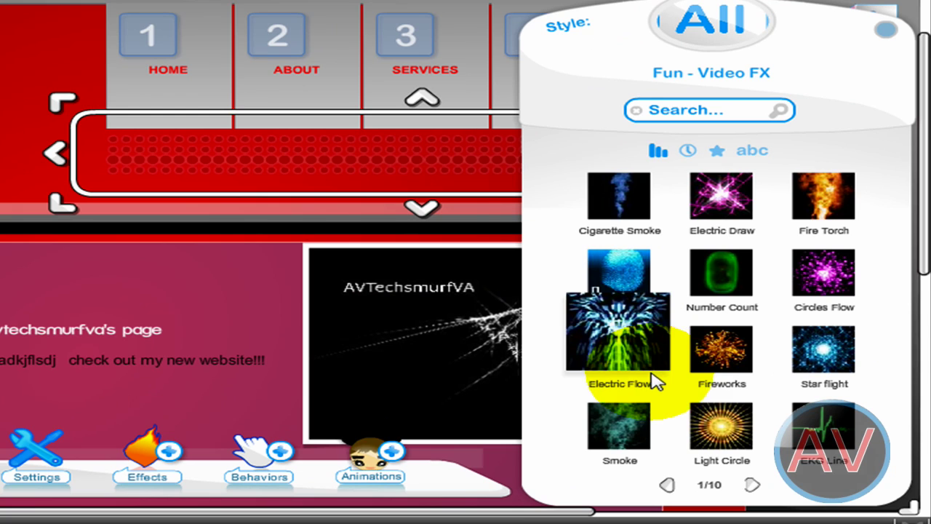
pyautogui.moveTo(630, 208)
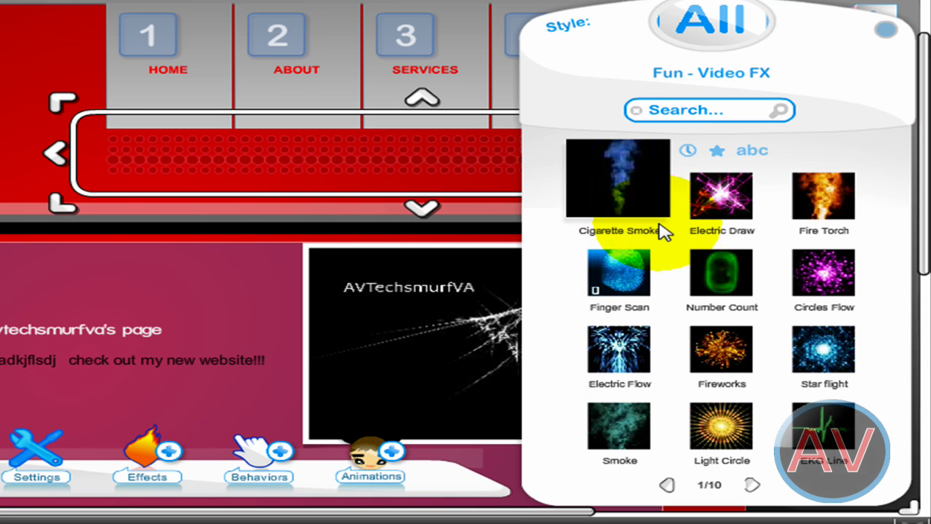
pyautogui.moveTo(819, 421)
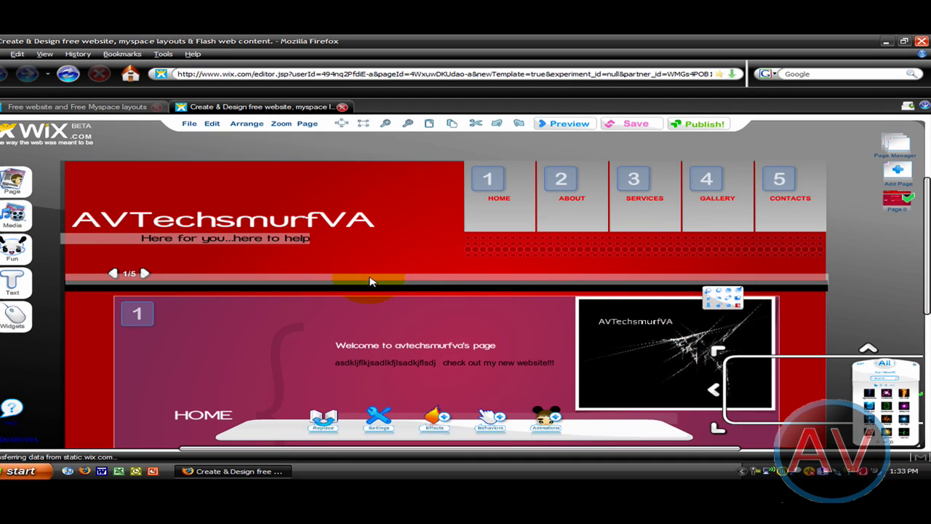
pyautogui.moveTo(800, 394); pyautogui.dragTo(252, 263)
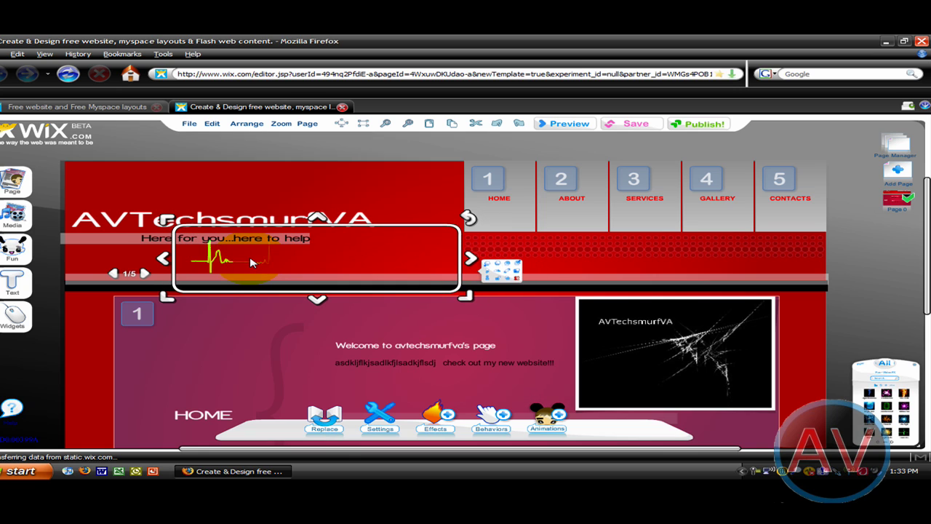
pyautogui.click(665, 277)
# Replace the paragraph under "WHAT we do" on the About slide with "I make youtube videos about computers".
pyautogui.scroll(-2, 673, 275)
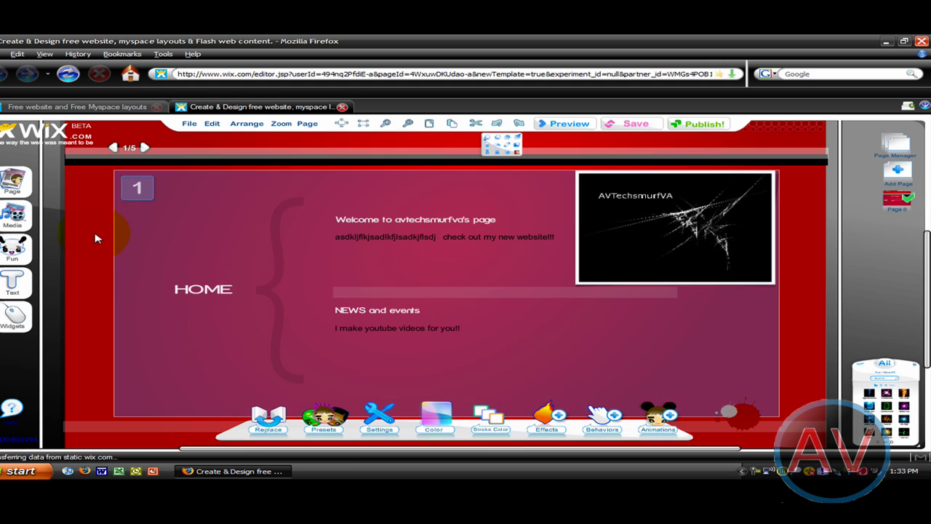
pyautogui.click(145, 150)
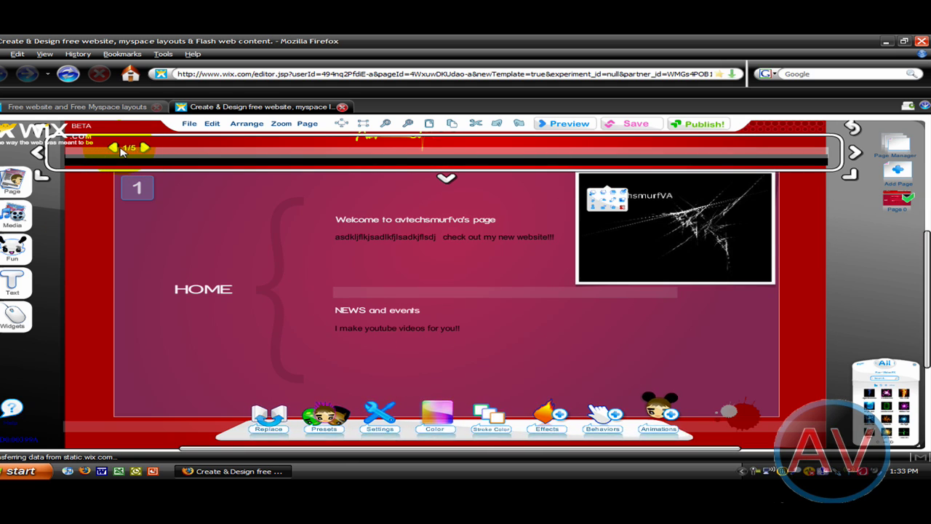
pyautogui.click(142, 148)
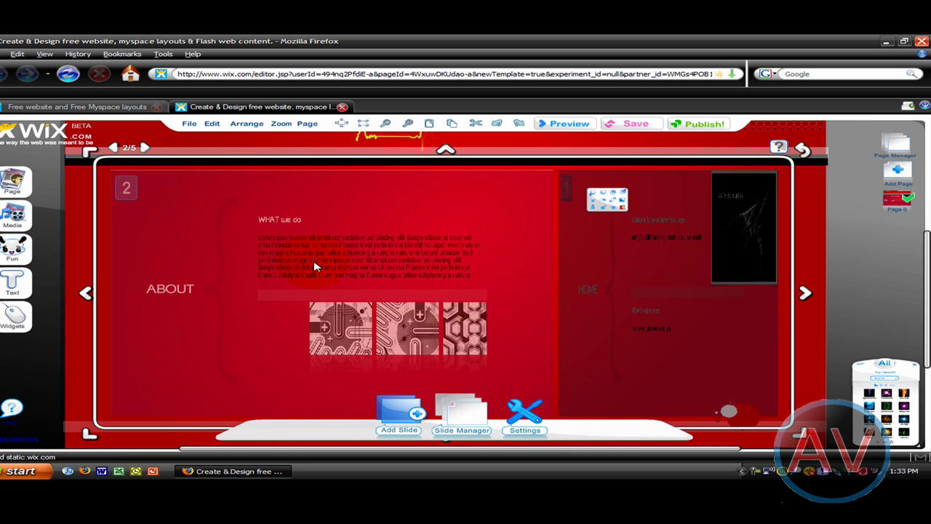
pyautogui.click(390, 252)
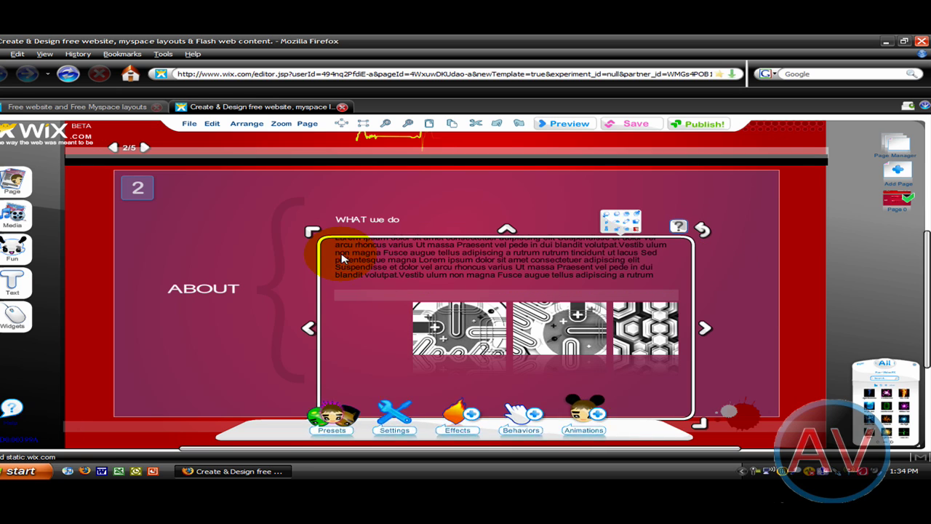
pyautogui.click(381, 271)
pyautogui.doubleClick(378, 249)
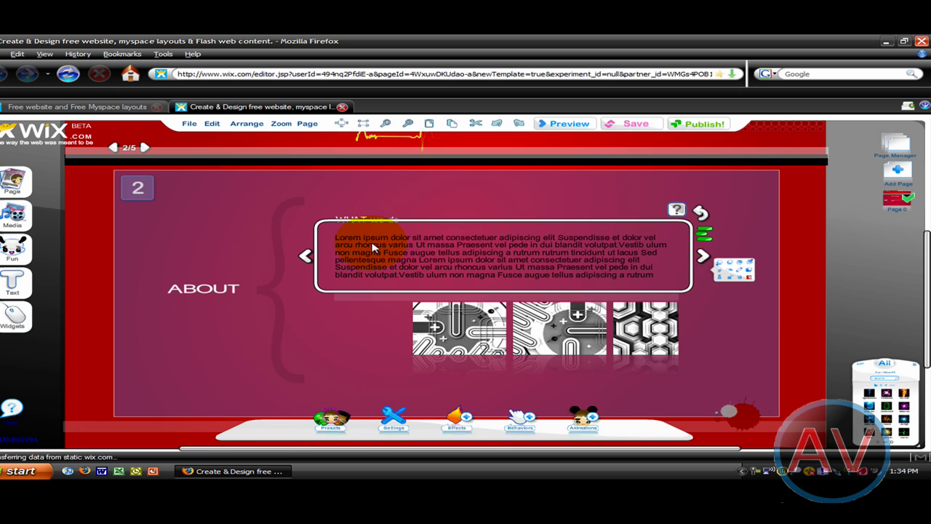
pyautogui.press('BackSpace')
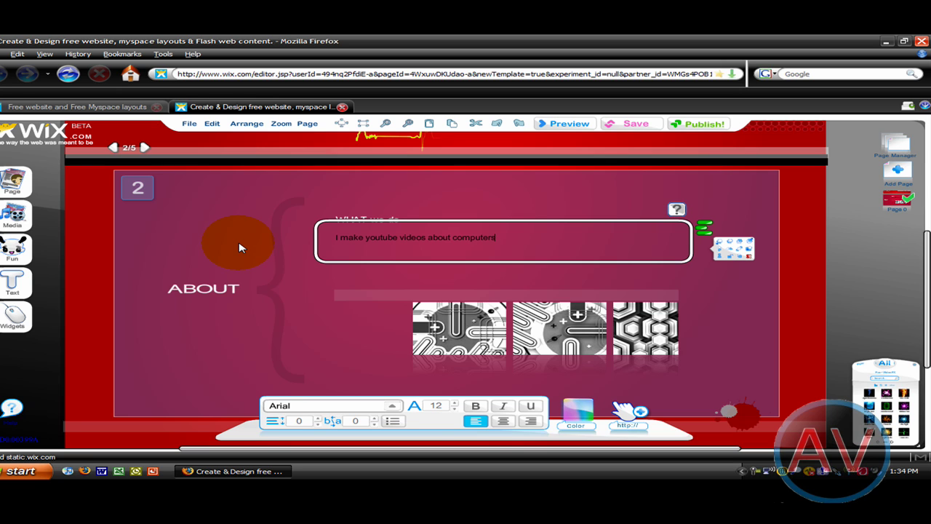
# Delete the photo gallery below the "WHAT we do" text on the About slide.
pyautogui.click(437, 324)
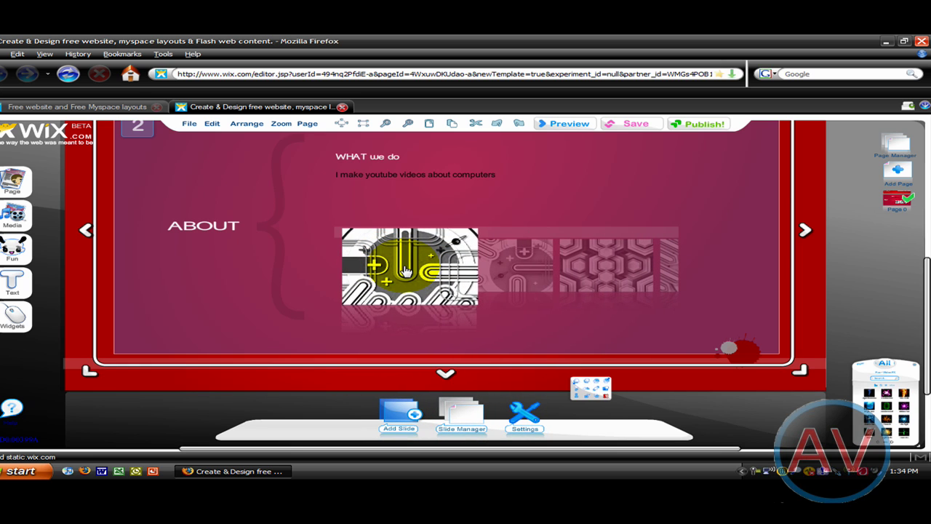
pyautogui.click(406, 271)
pyautogui.rightClick(358, 263)
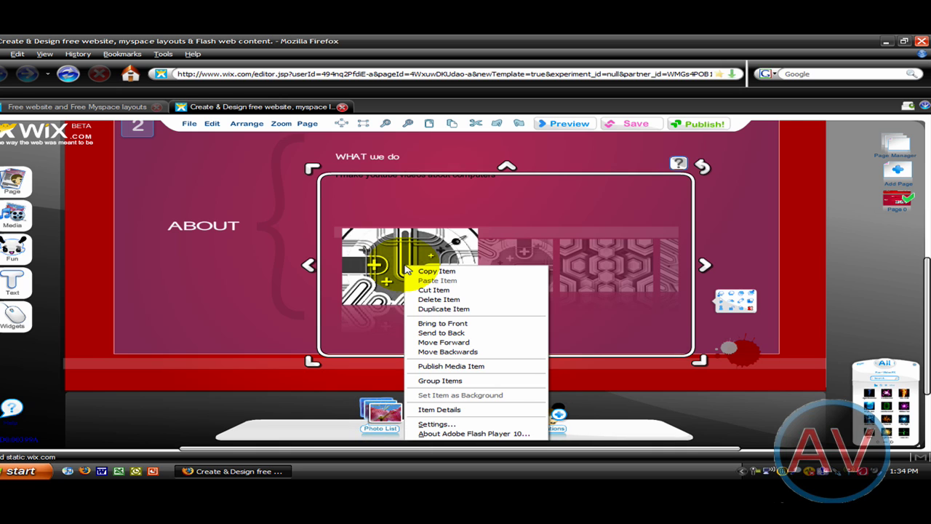
pyautogui.click(433, 269)
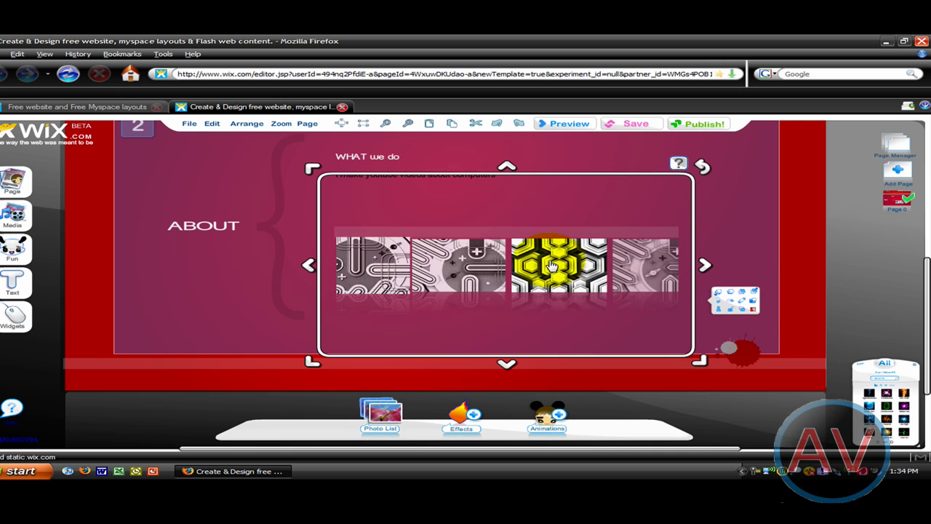
pyautogui.press('Delete')
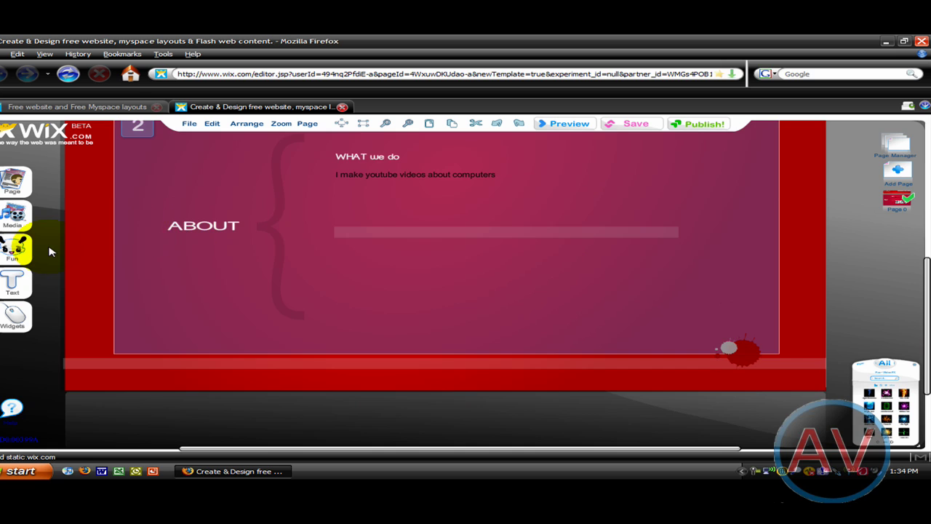
# Add the Finger Scan video effect and place it in the About slide's upper-left corner, above the ABOUT title.
pyautogui.click(27, 244)
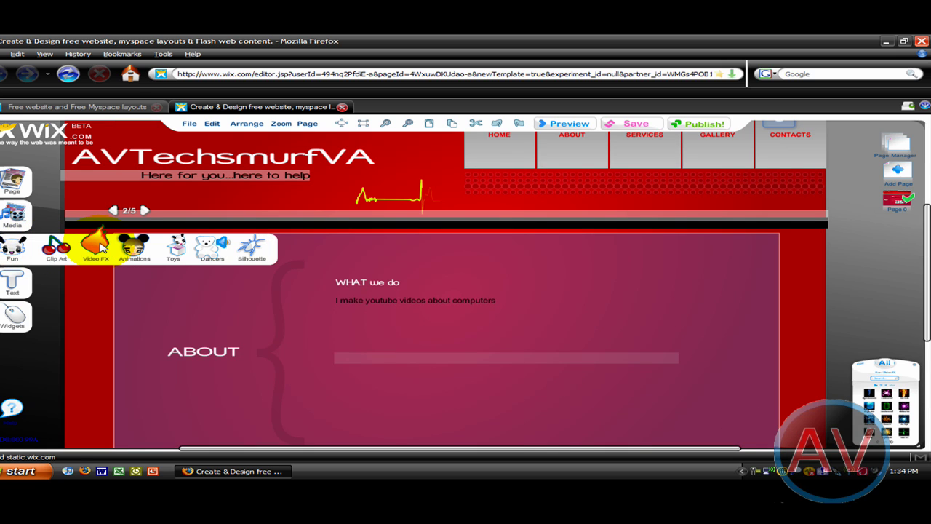
pyautogui.click(102, 247)
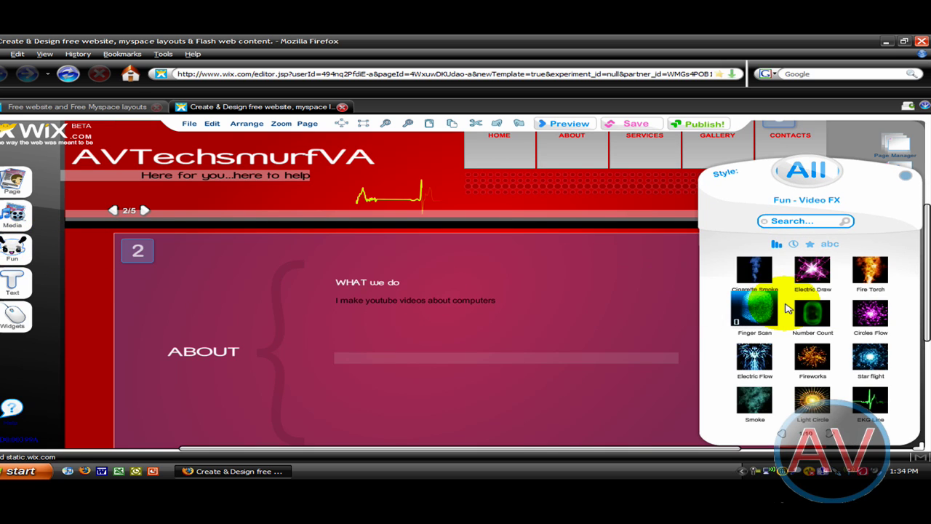
pyautogui.click(755, 309)
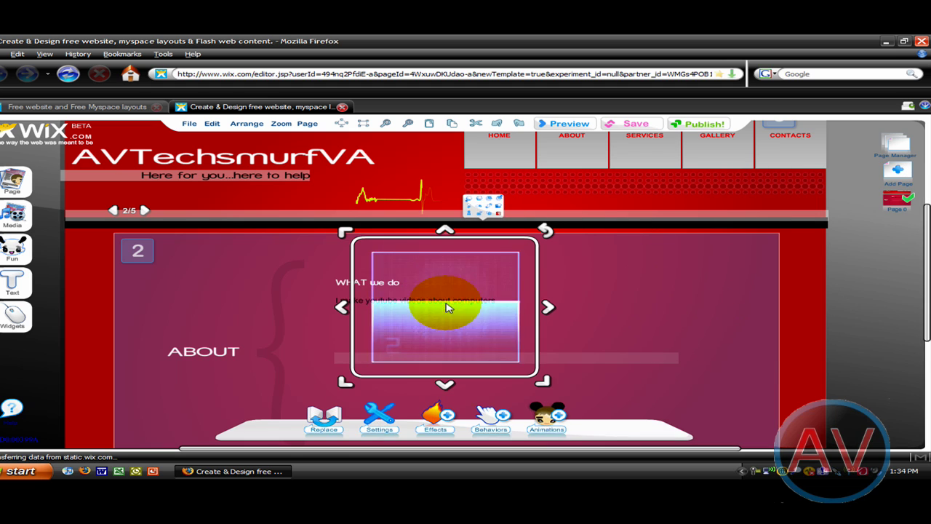
pyautogui.moveTo(396, 304); pyautogui.dragTo(179, 280)
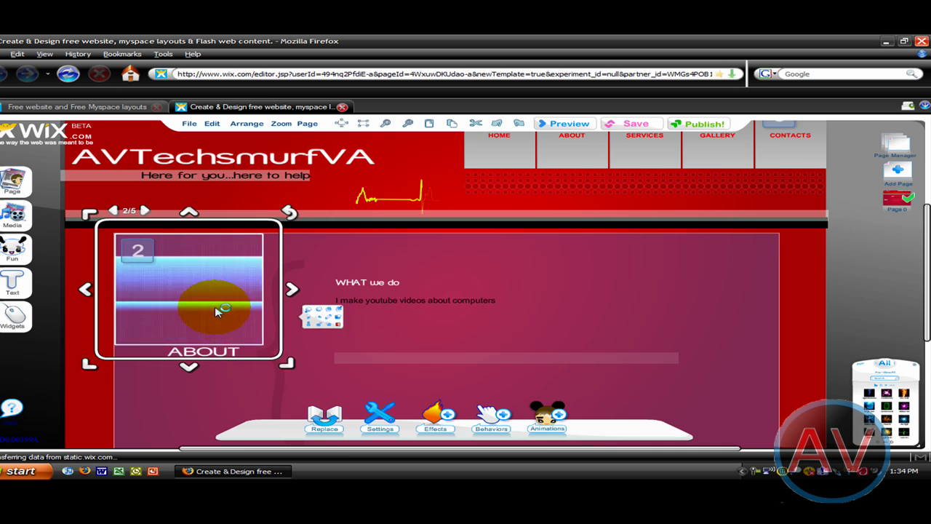
# Add a Sandoval-style title reading "AVTechsmurfVA" and place it in the About slide's upper-right corner.
pyautogui.scroll(-2, 211, 304)
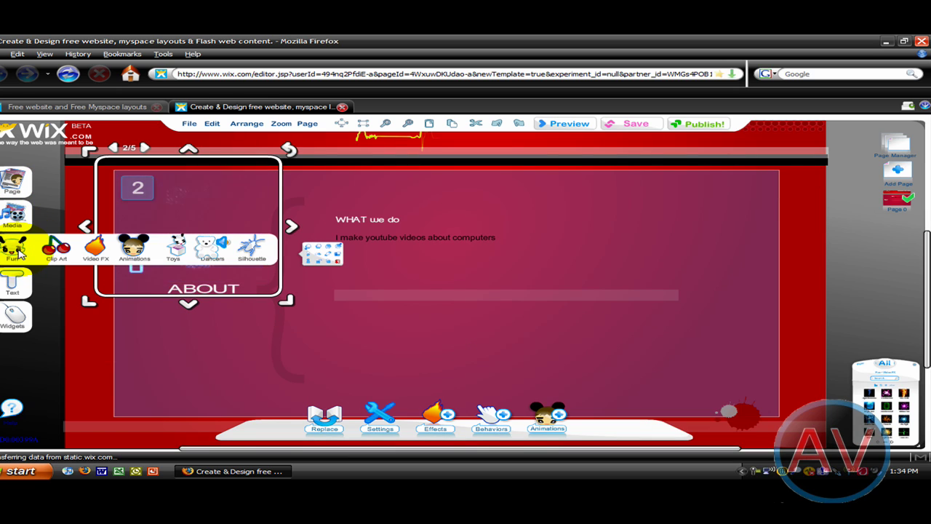
pyautogui.moveTo(13, 284)
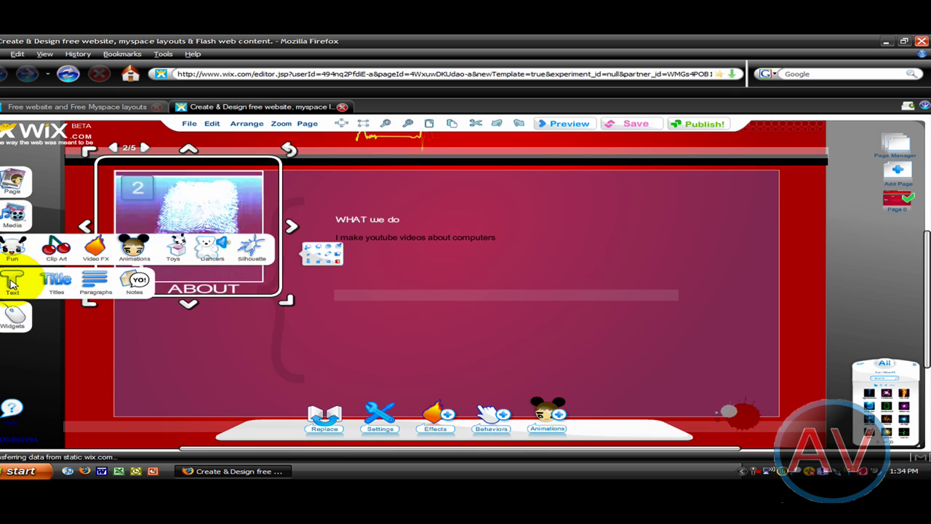
pyautogui.click(56, 276)
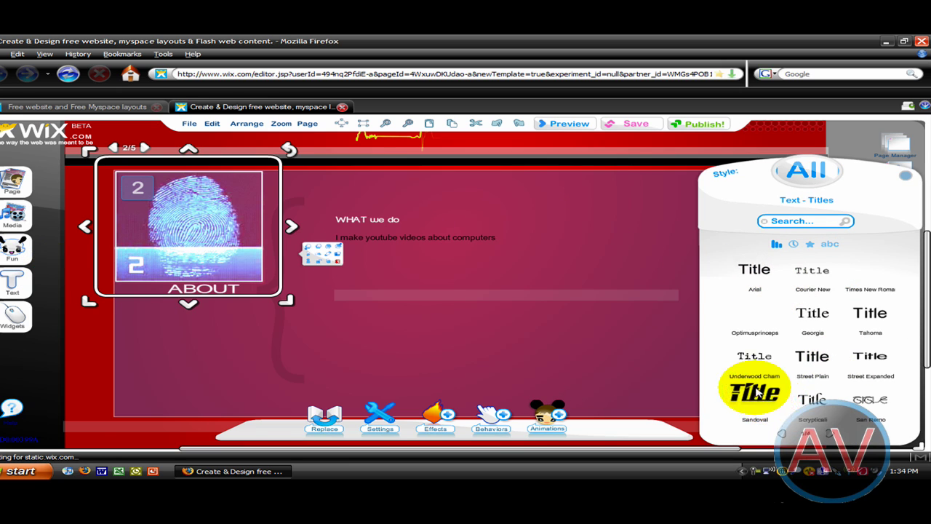
pyautogui.click(759, 393)
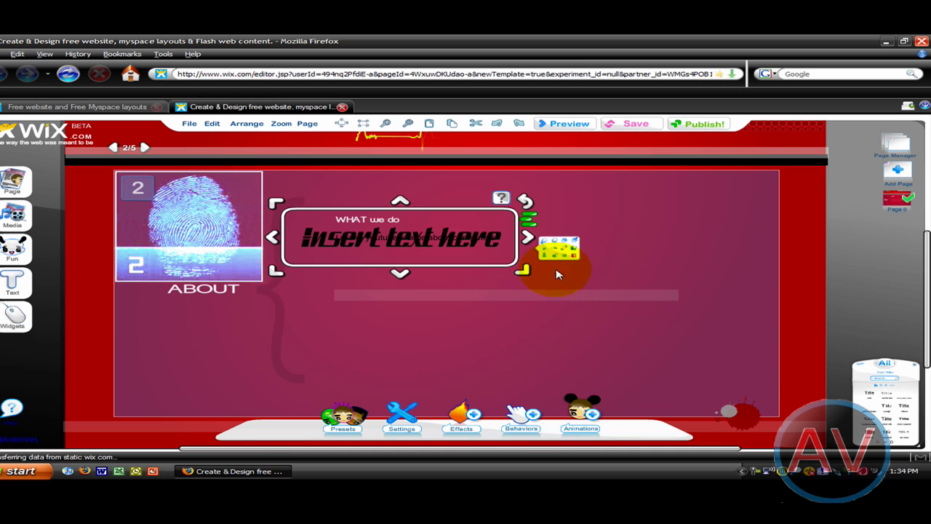
pyautogui.doubleClick(458, 248)
pyautogui.write('make youtube videos about computers')
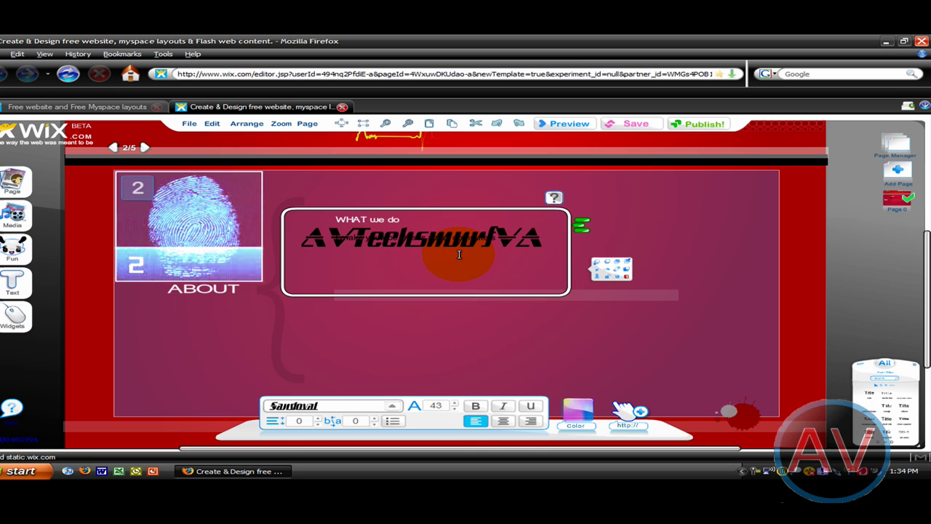
pyautogui.click(463, 217)
pyautogui.moveTo(463, 217); pyautogui.dragTo(655, 188)
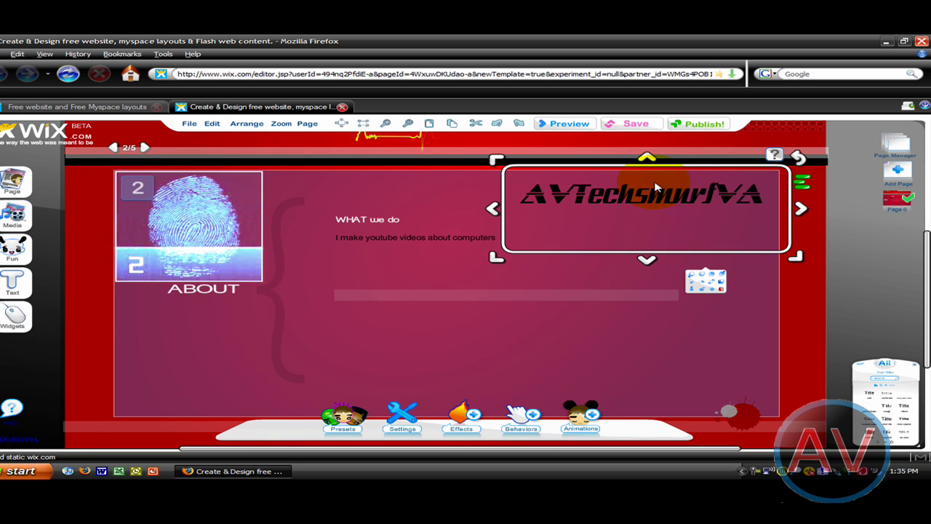
# Add the Dollar animation and place it in the lower-right corner of the About slide.
pyautogui.moveTo(19, 271)
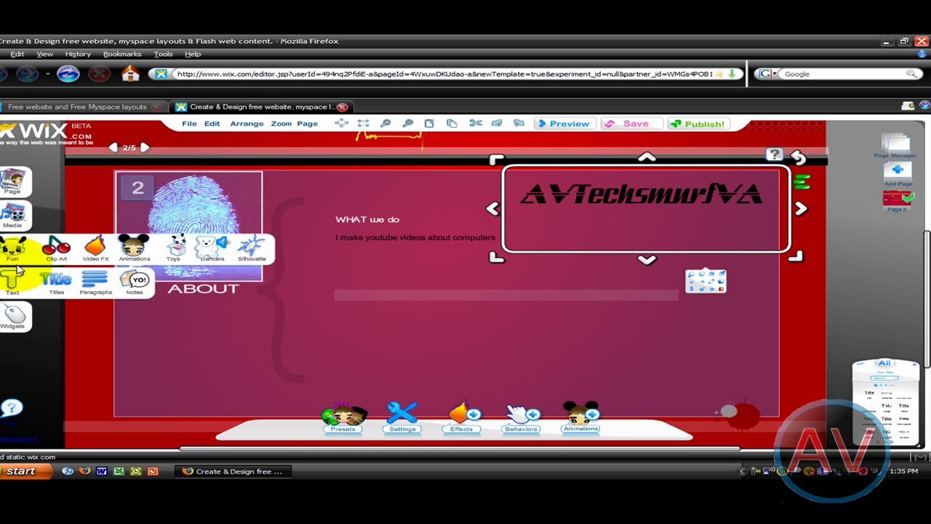
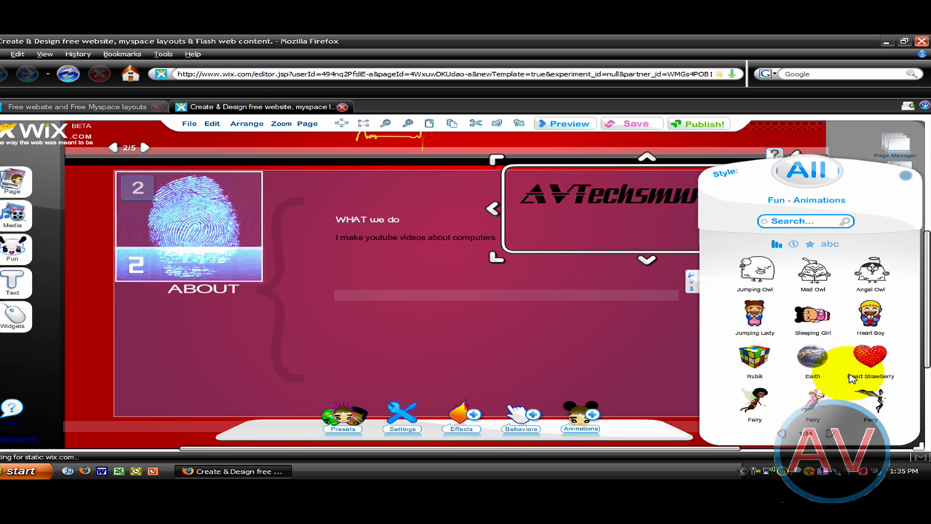
pyautogui.click(831, 434)
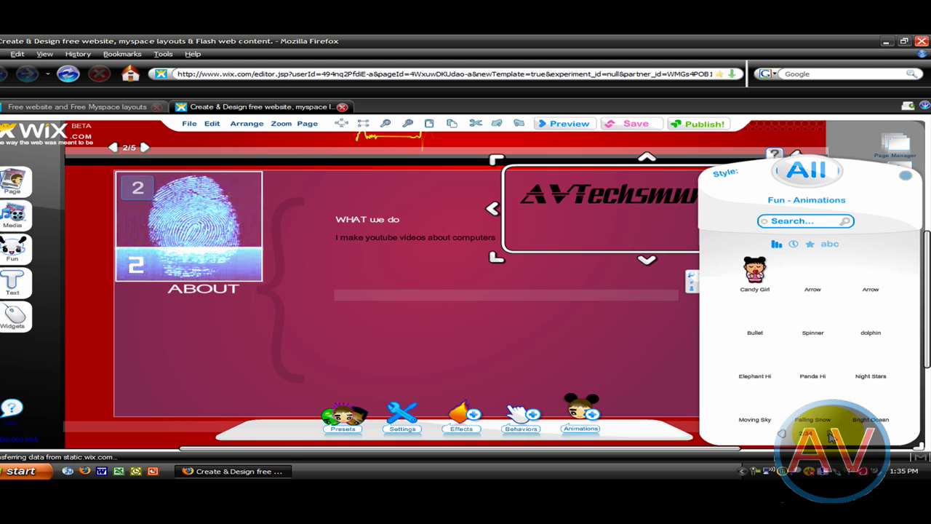
pyautogui.click(830, 435)
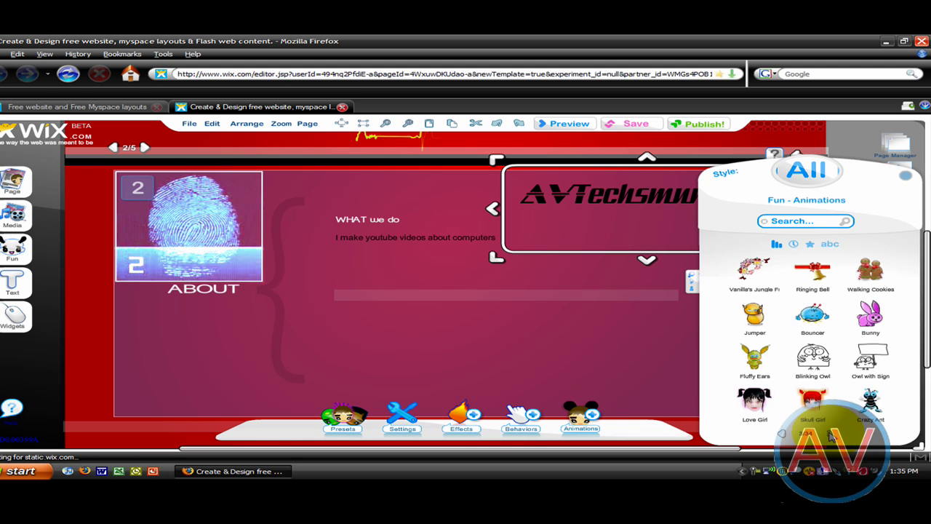
pyautogui.click(830, 434)
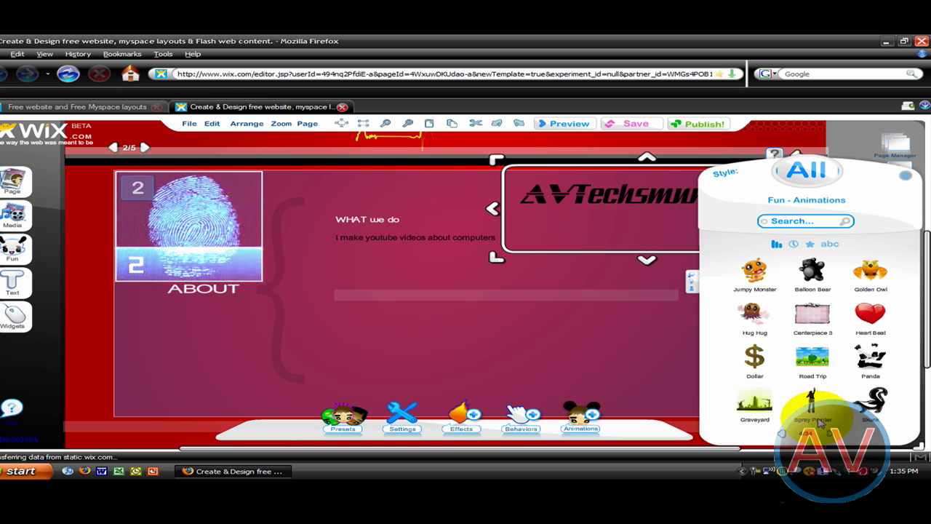
pyautogui.click(755, 355)
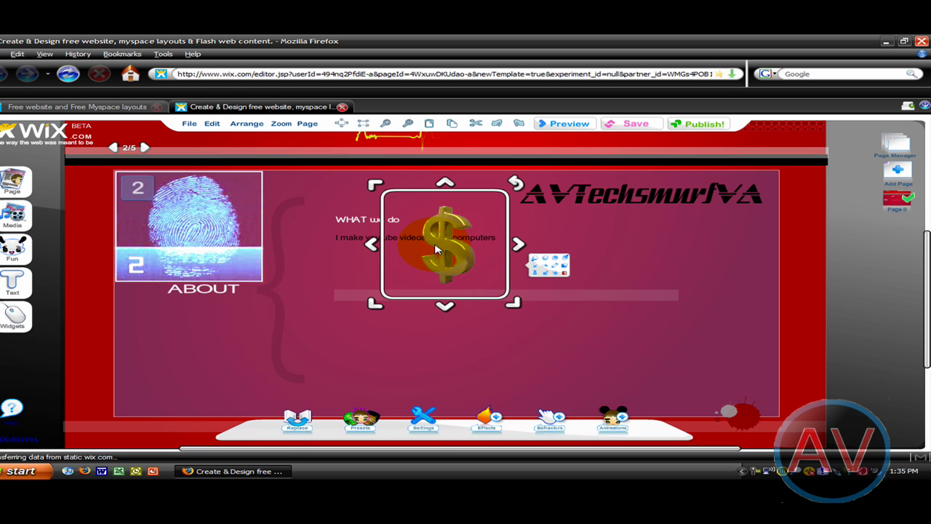
pyautogui.moveTo(435, 250); pyautogui.dragTo(707, 357)
pyautogui.scroll(3, 856, 322)
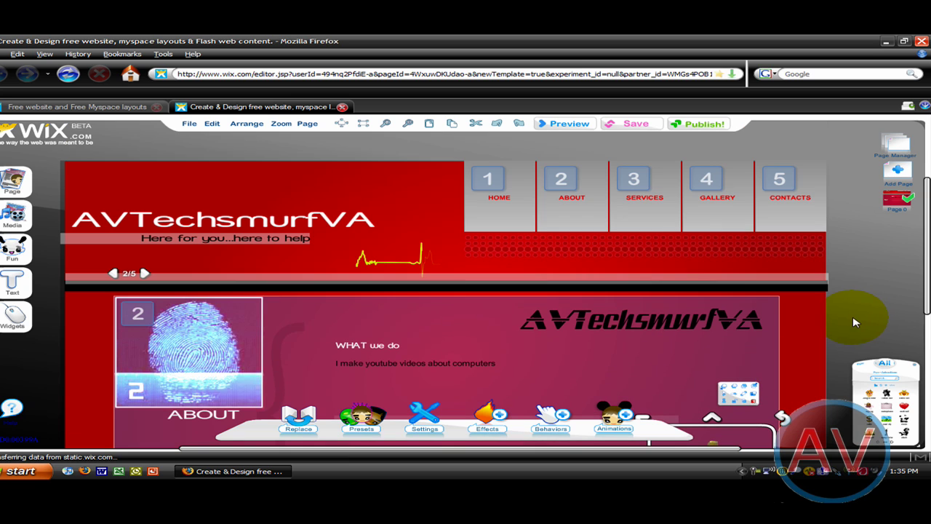
pyautogui.scroll(-3, 260, 396)
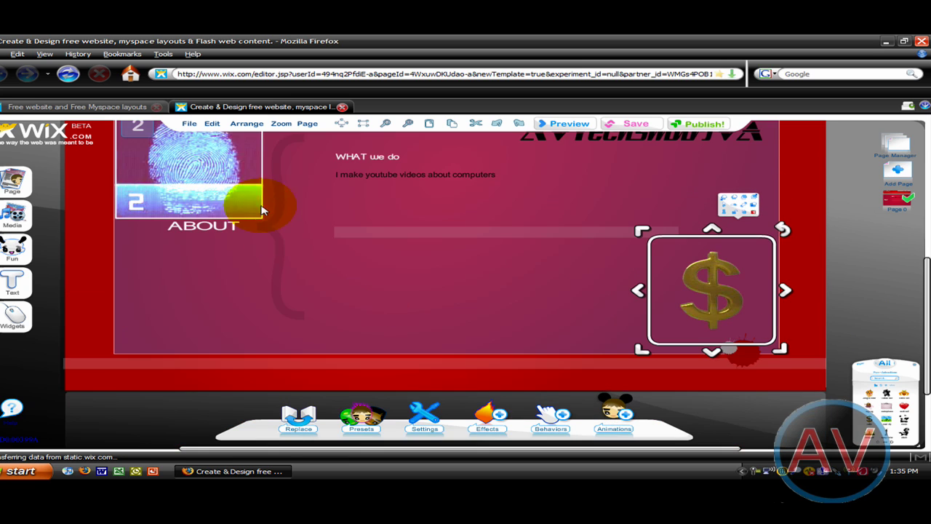
pyautogui.click(176, 209)
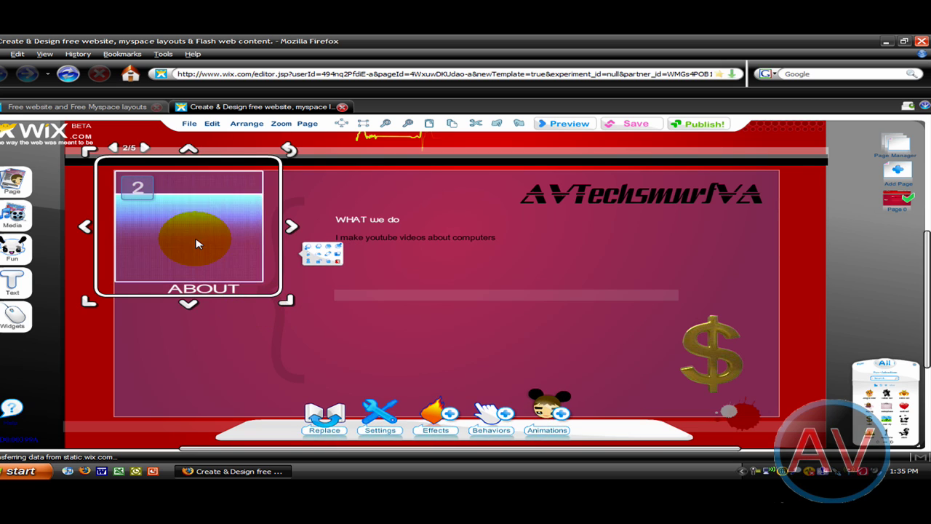
# Go to the Services slide and delete the picture beside the "MARKET analytics" text.
pyautogui.scroll(3, 376, 316)
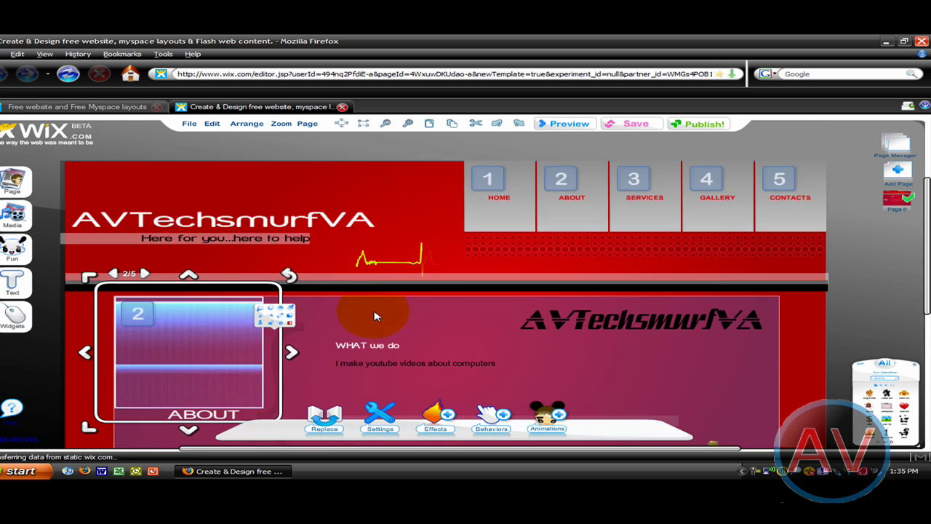
pyautogui.scroll(2, 375, 316)
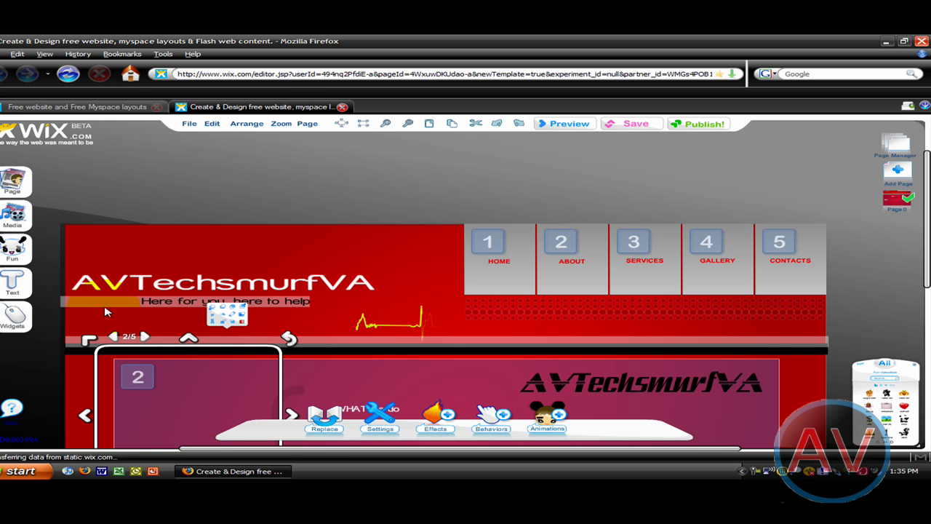
pyautogui.click(146, 336)
pyautogui.scroll(-5, 273, 300)
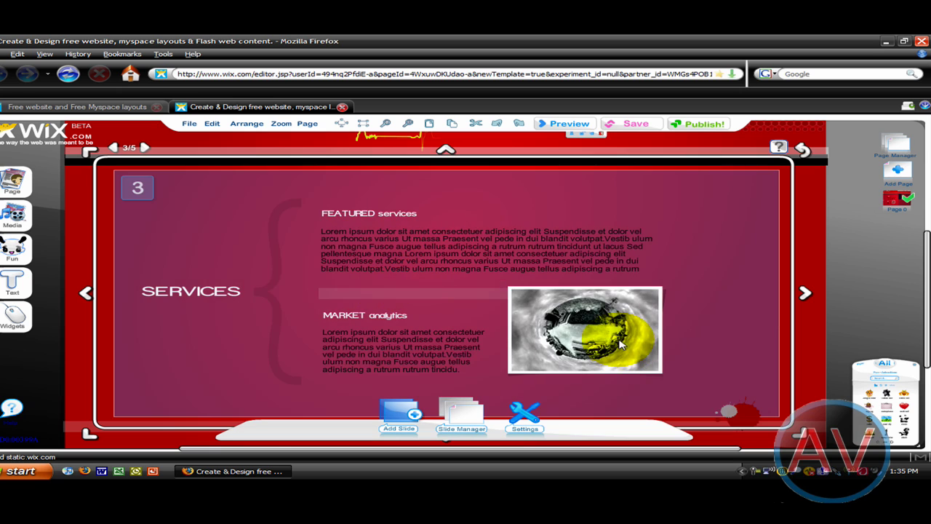
pyautogui.click(532, 329)
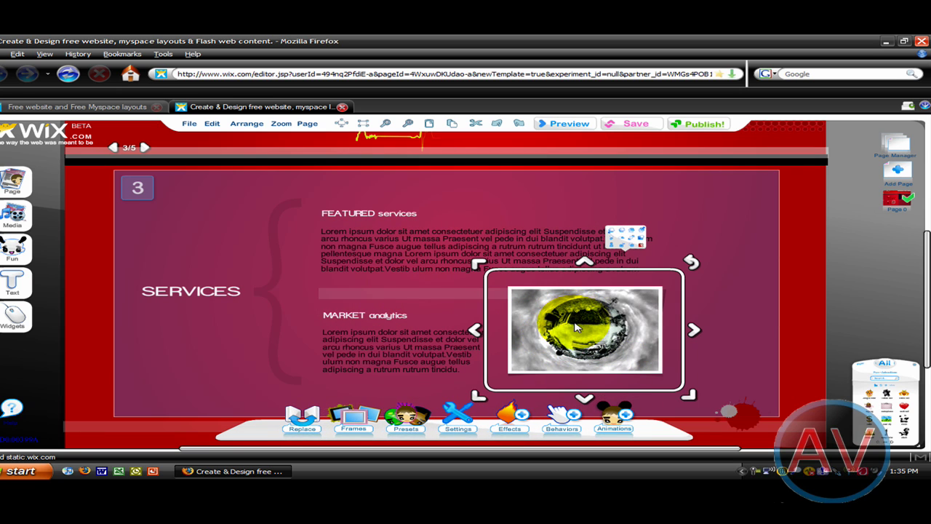
pyautogui.press('Delete')
# Add the uploaded AV logo picture with the blue ring and place it in the Services slide's lower-right corner.
pyautogui.click(10, 214)
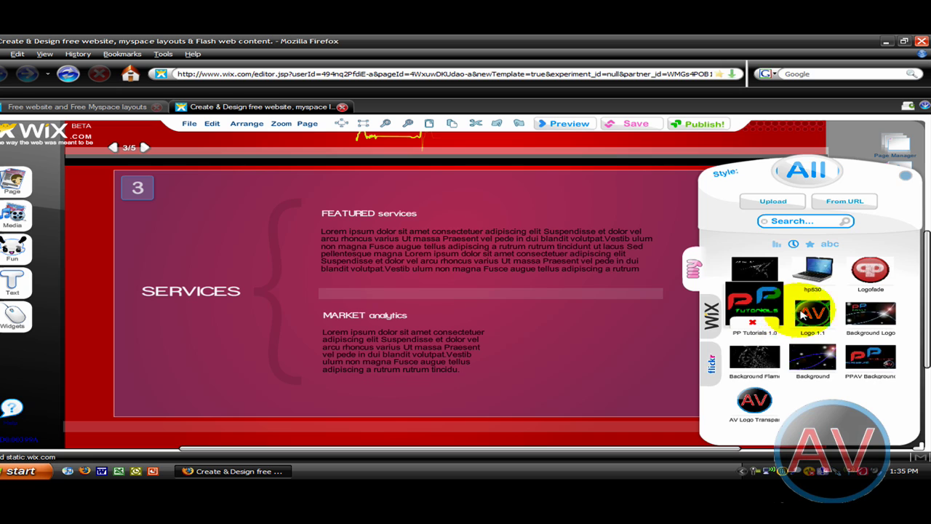
pyautogui.click(803, 315)
pyautogui.moveTo(495, 260); pyautogui.dragTo(662, 342)
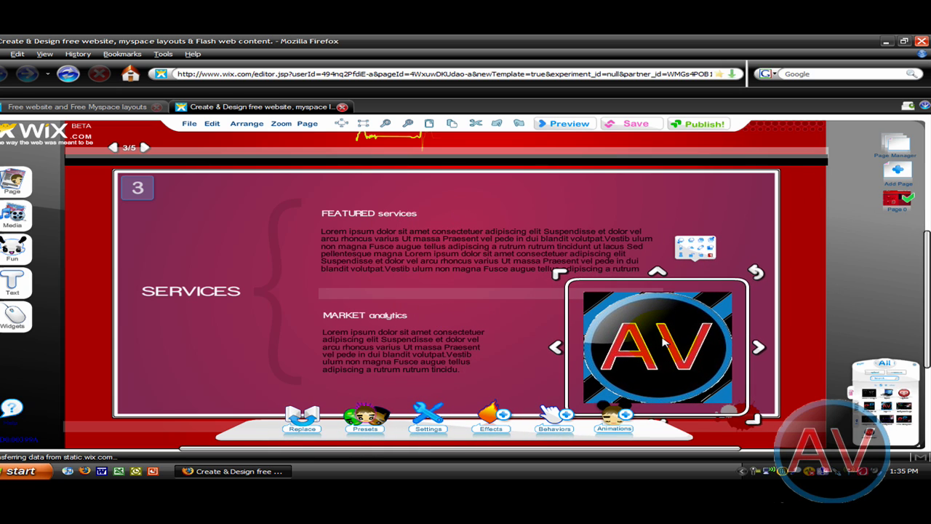
# Go to the Gallery slide and delete its photo gallery.
pyautogui.scroll(3, 817, 310)
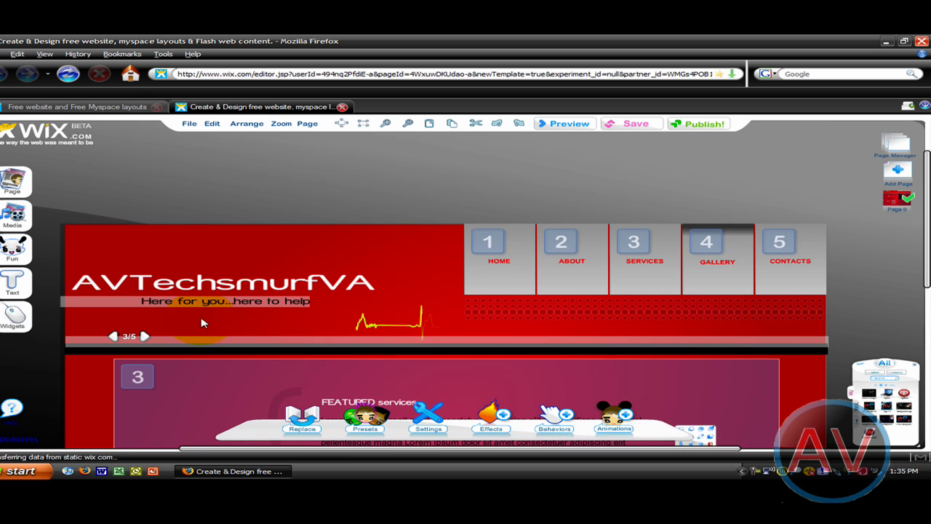
pyautogui.click(147, 335)
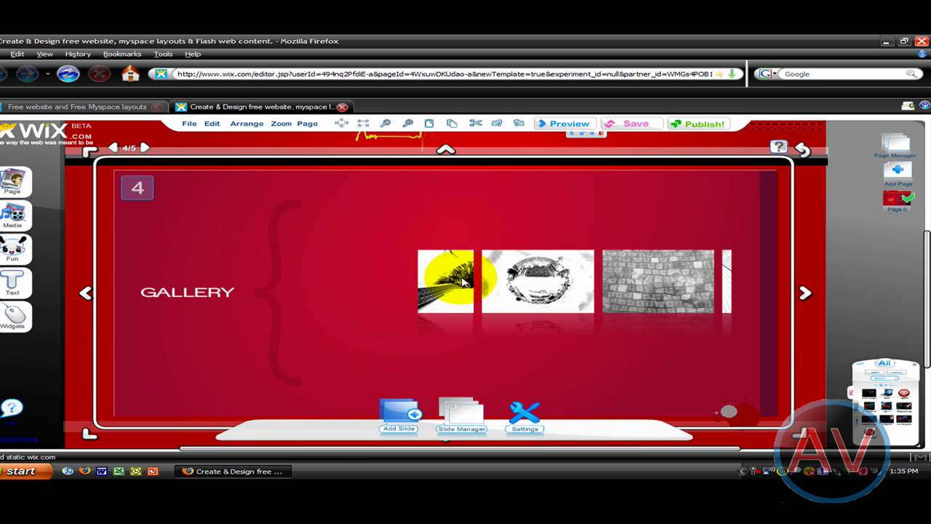
pyautogui.click(473, 281)
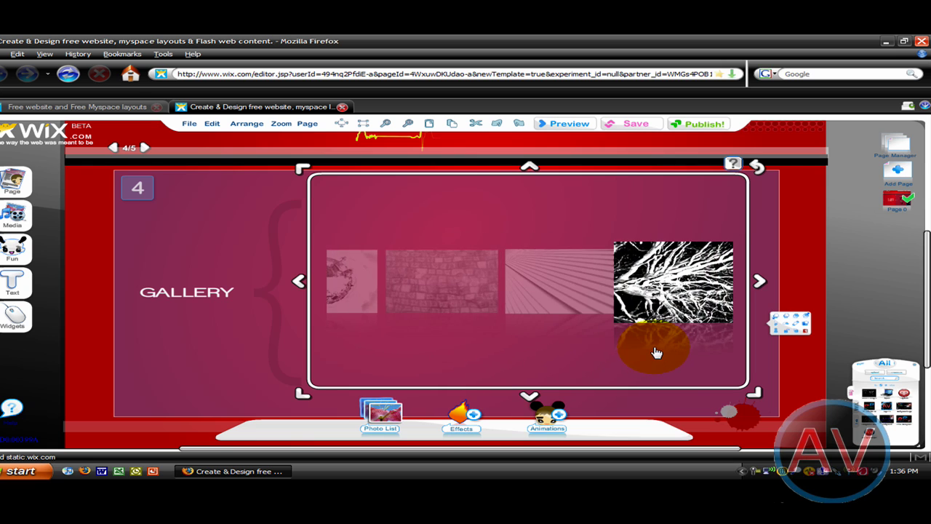
pyautogui.press('Delete')
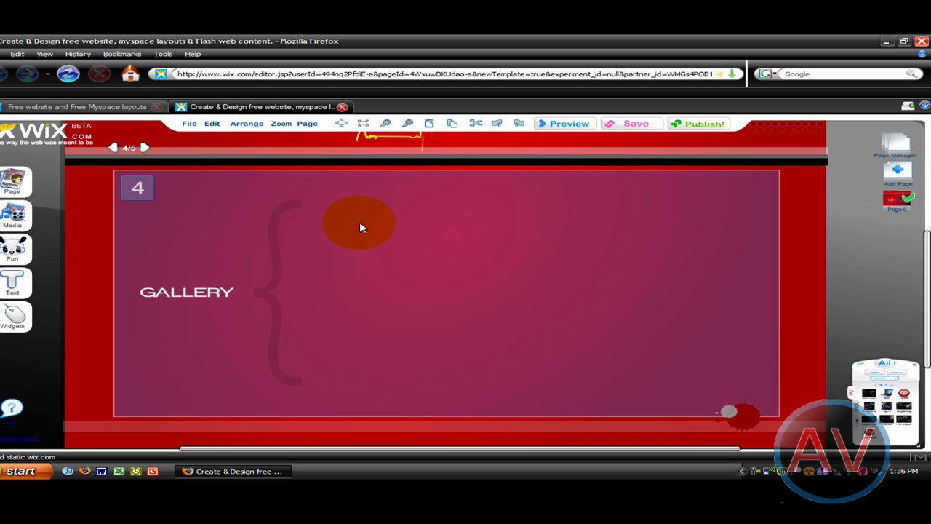
# Open the form for adding a YouTube video to the Gallery slide from an embed code or URL.
pyautogui.moveTo(27, 250)
pyautogui.moveTo(82, 218)
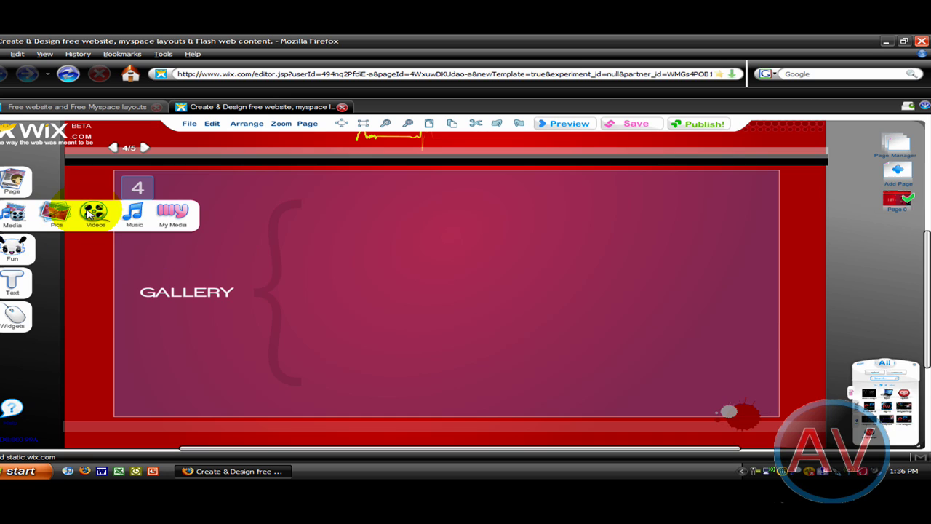
pyautogui.click(553, 253)
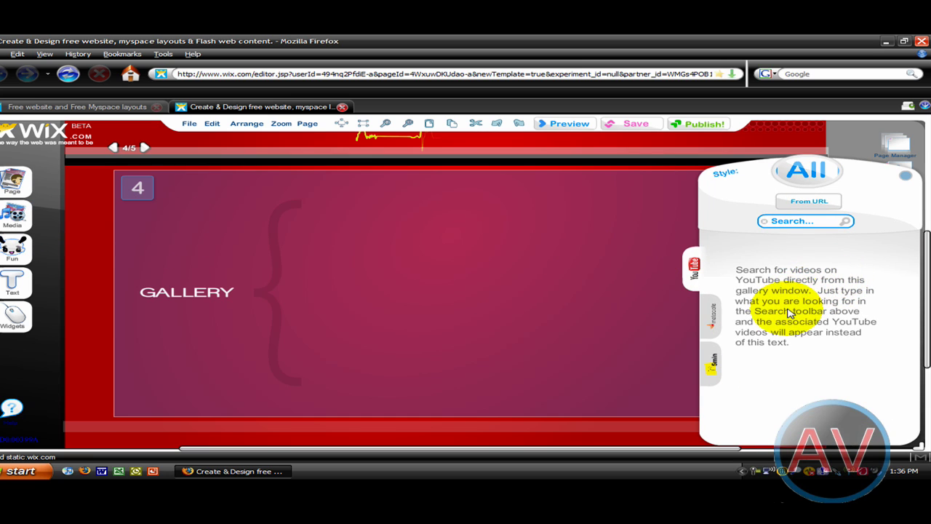
pyautogui.click(812, 203)
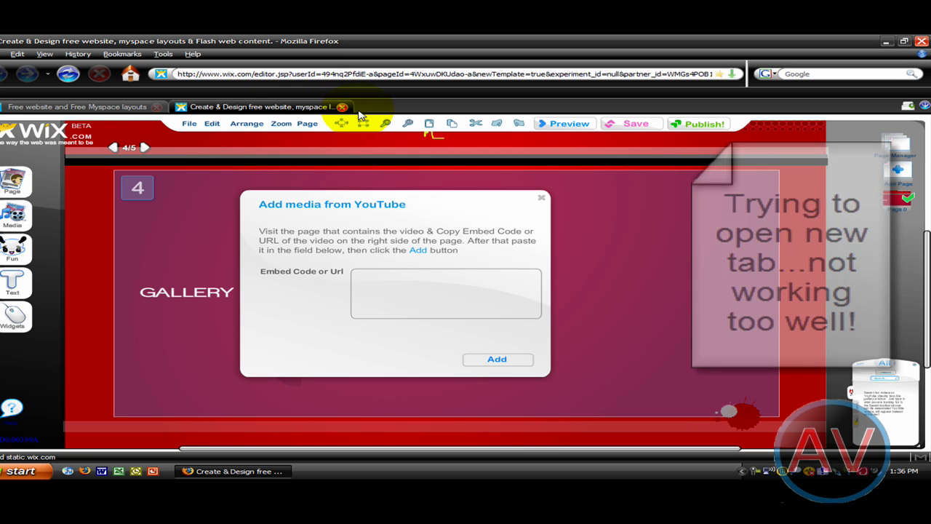
pyautogui.click(138, 107)
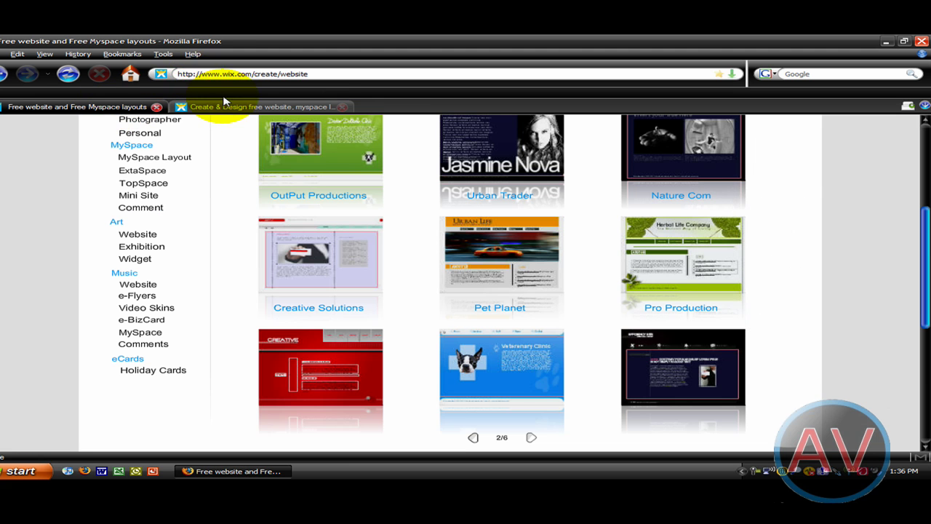
pyautogui.click(218, 71)
pyautogui.write('www.youtube.c')
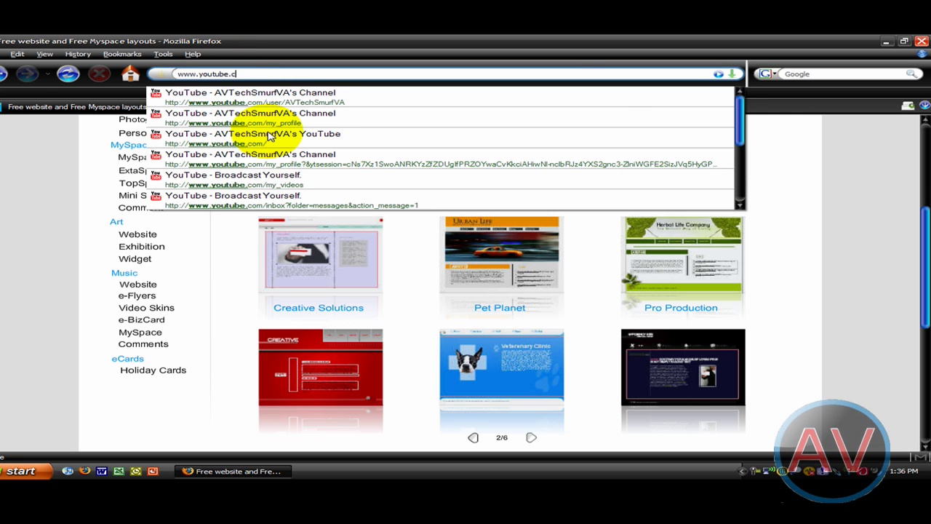
pyautogui.write('om')
pyautogui.press('Return')
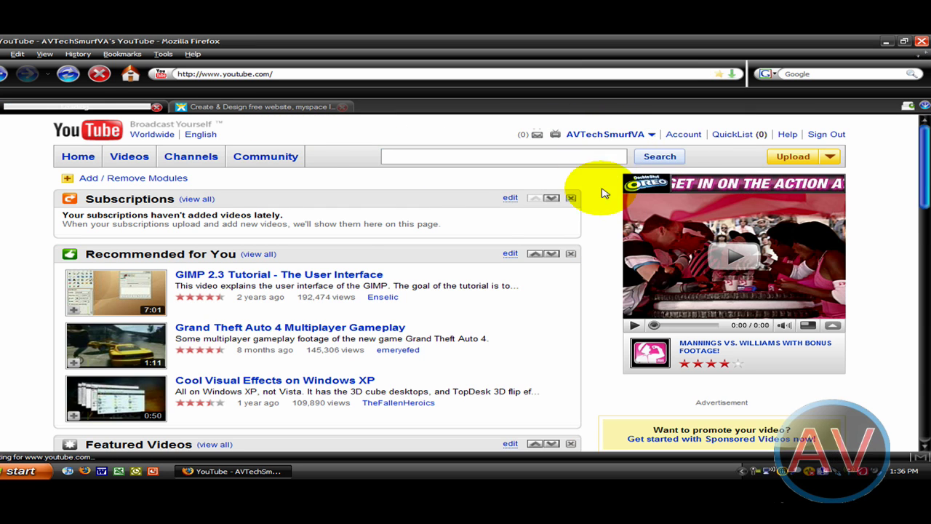
# Open the uploaded video "How to Make XP look like Vista" and copy its web address.
pyautogui.click(485, 222)
pyautogui.scroll(-3, 467, 236)
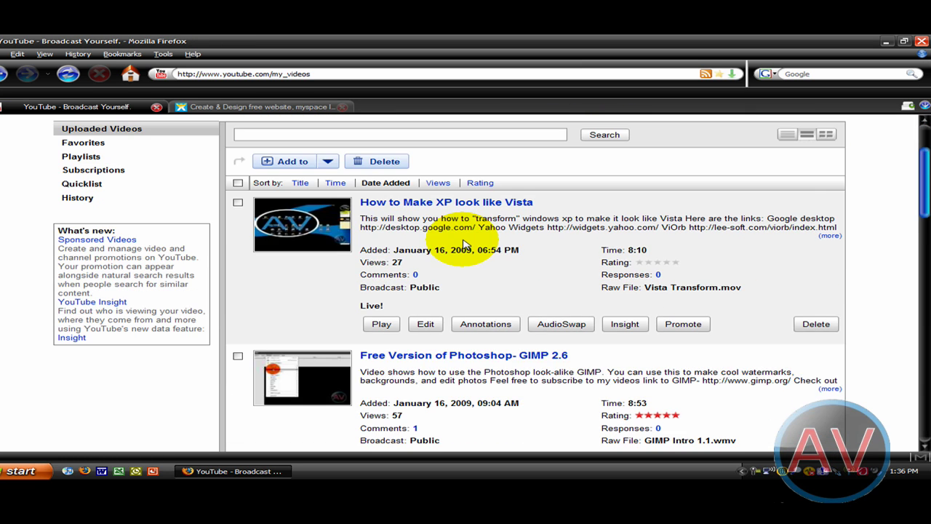
pyautogui.click(289, 222)
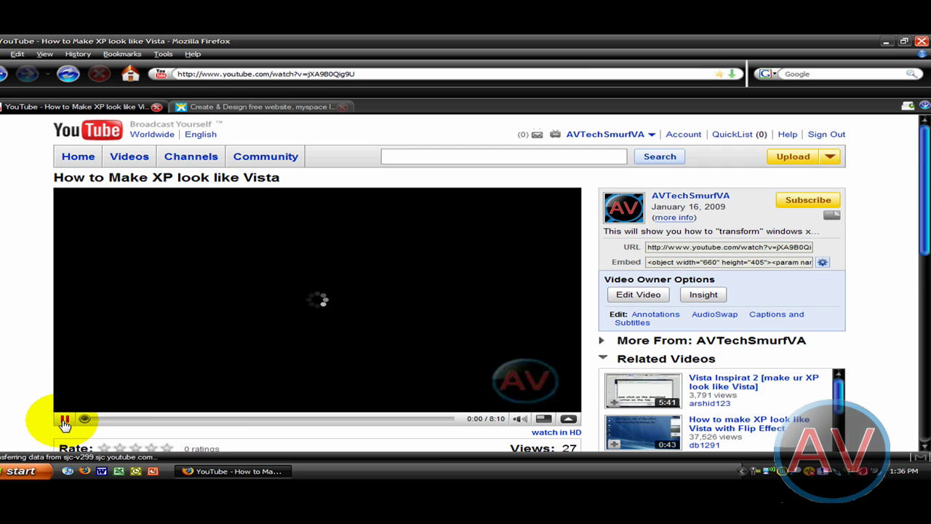
pyautogui.click(371, 73)
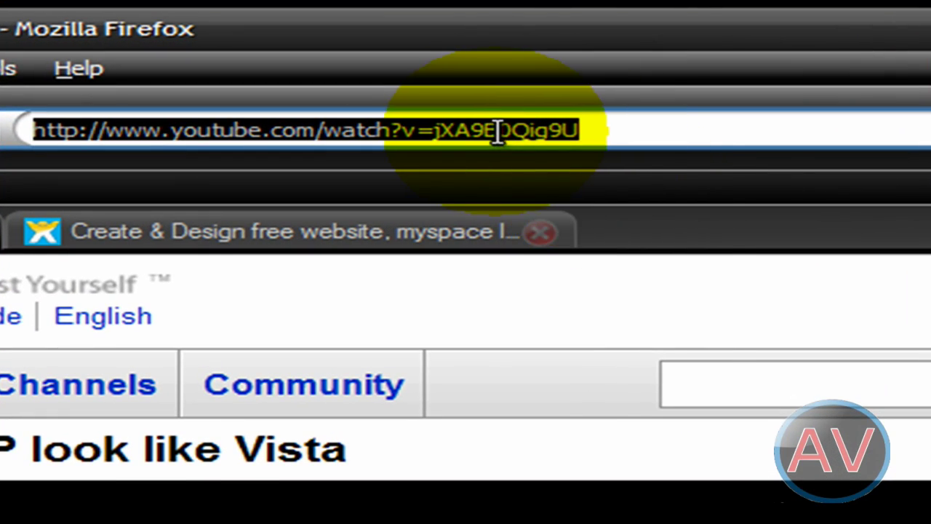
pyautogui.rightClick(497, 133)
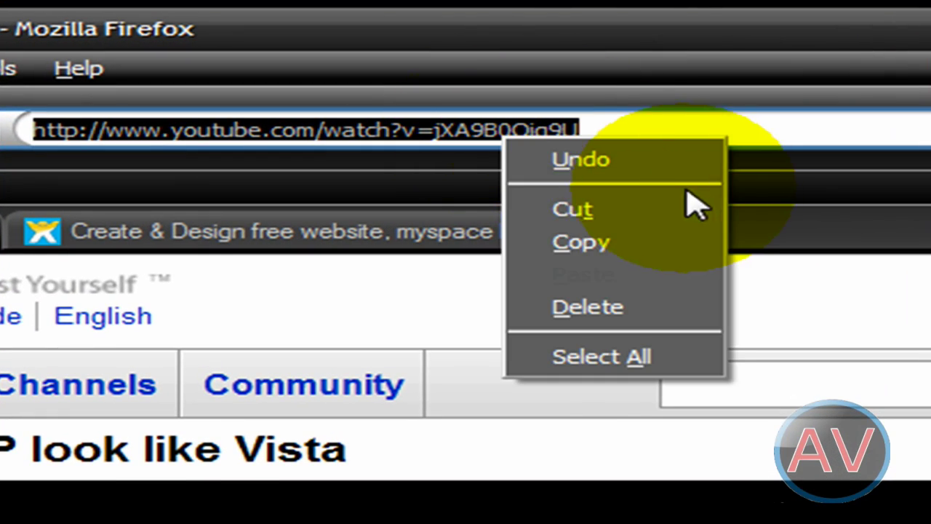
pyautogui.click(645, 258)
# Return to the Wix editor, add the YouTube video with the copied URL, and place it beside the GALLERY title.
pyautogui.click(458, 233)
pyautogui.rightClick(459, 284)
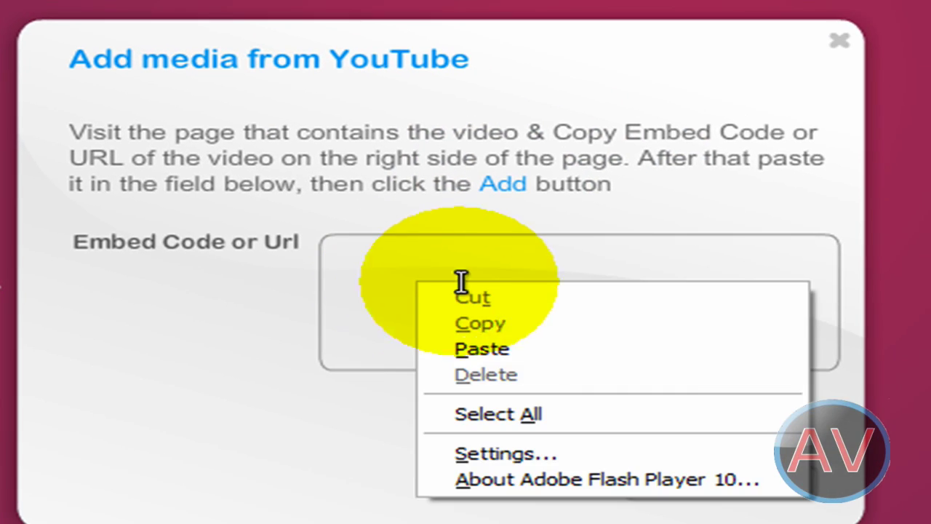
pyautogui.click(518, 352)
pyautogui.click(719, 483)
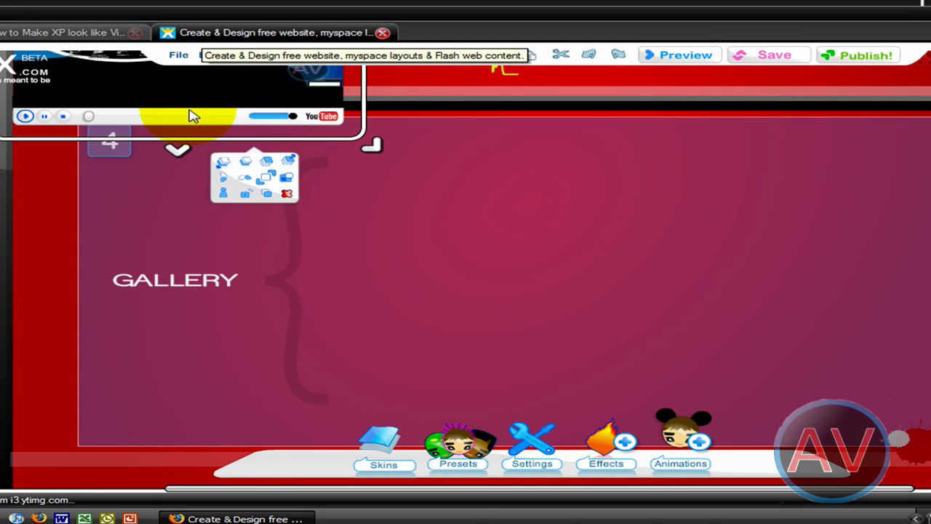
pyautogui.moveTo(188, 89); pyautogui.dragTo(588, 331)
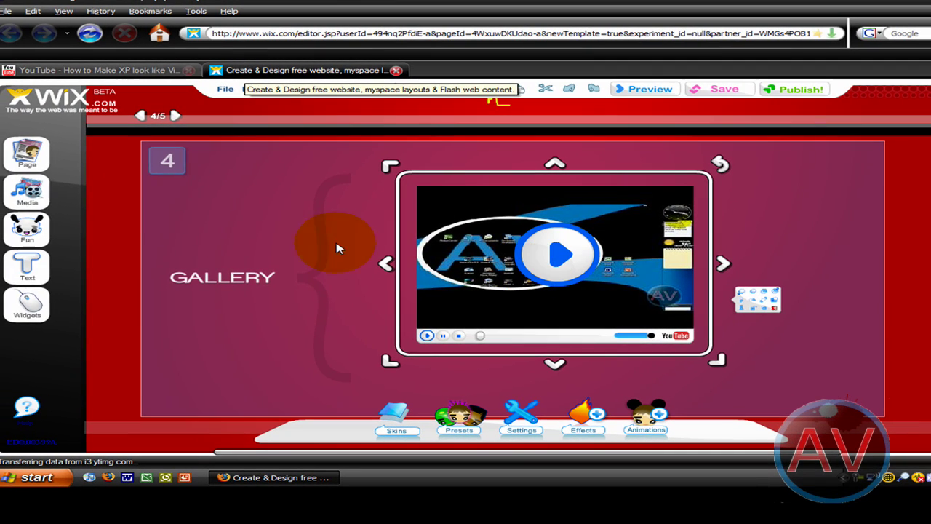
pyautogui.click(44, 306)
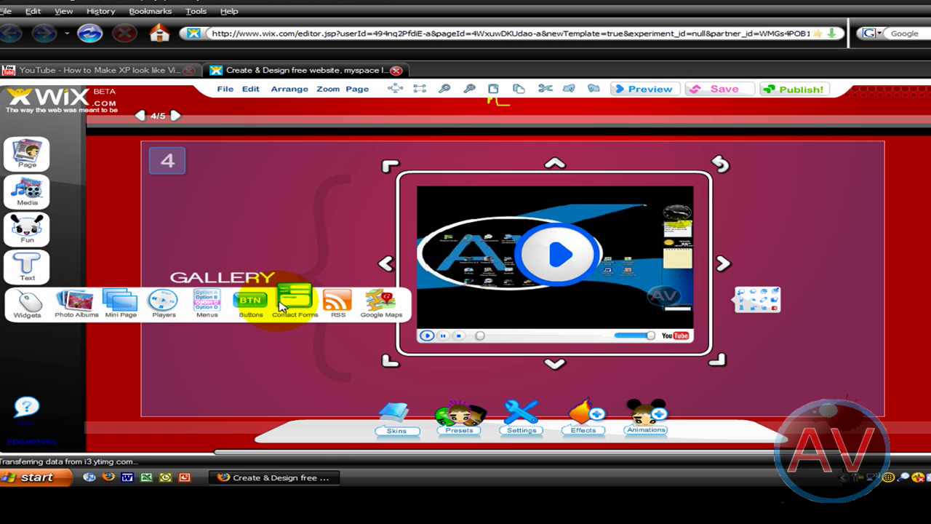
pyautogui.scroll(3, 665, 280)
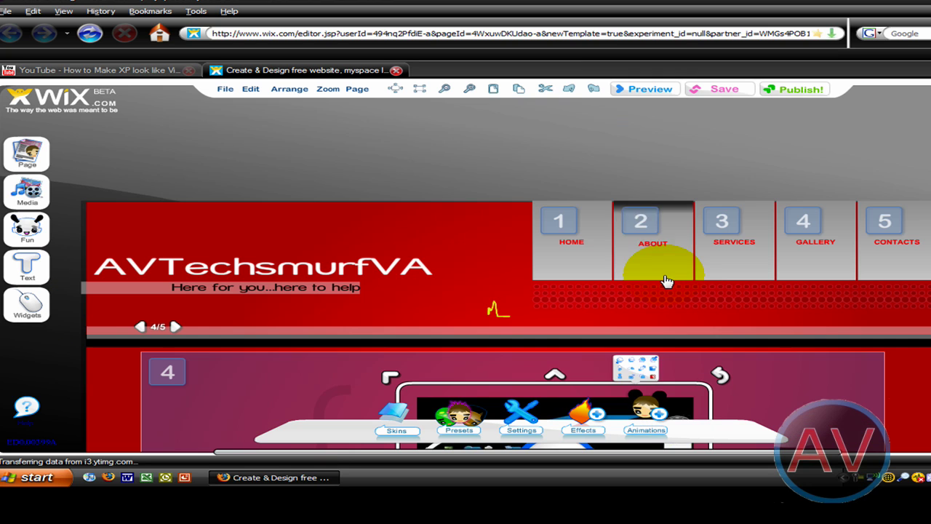
pyautogui.scroll(-3, 667, 280)
# Go to the Contact slide and look over its contact details.
pyautogui.scroll(1, 202, 148)
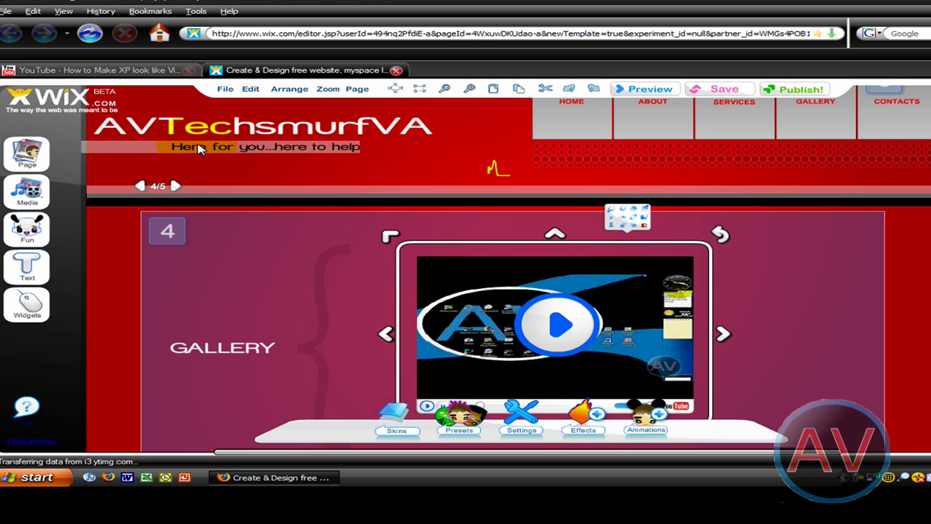
pyautogui.click(175, 187)
pyautogui.scroll(-1, 491, 361)
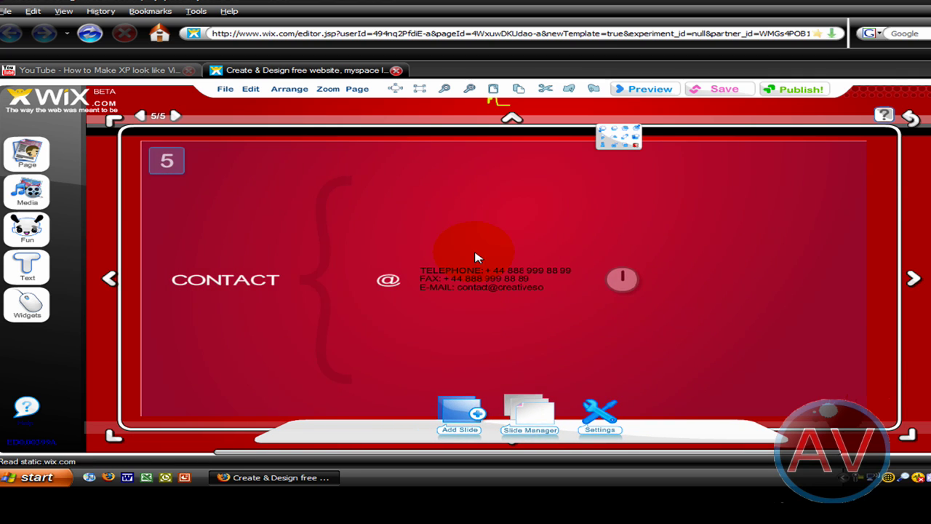
pyautogui.scroll(1, 531, 291)
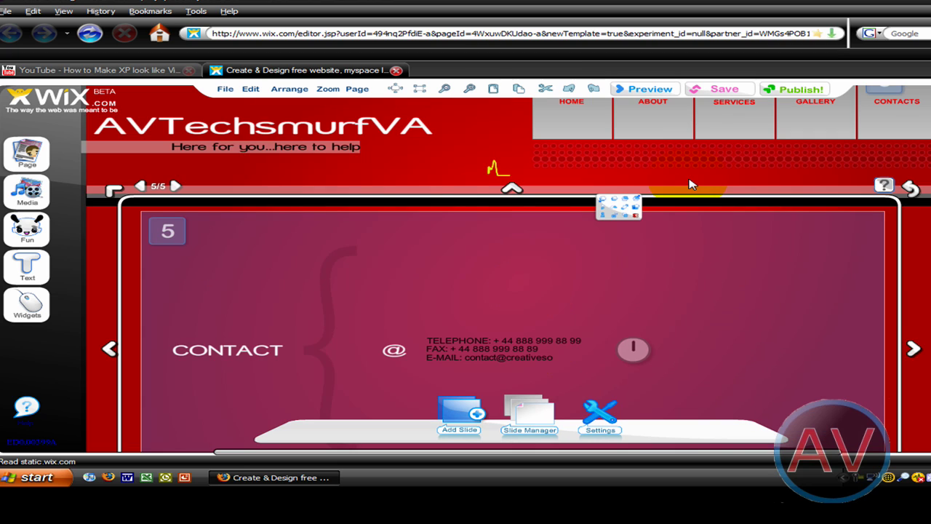
# Preview the website, check its Home, About and Gallery pages, and play the video on the Gallery page.
pyautogui.click(224, 90)
pyautogui.click(245, 124)
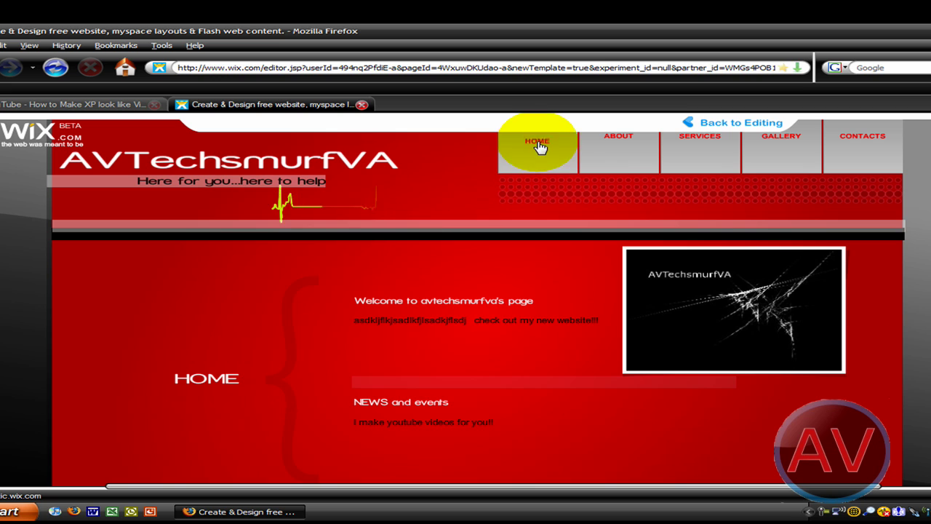
pyautogui.click(538, 146)
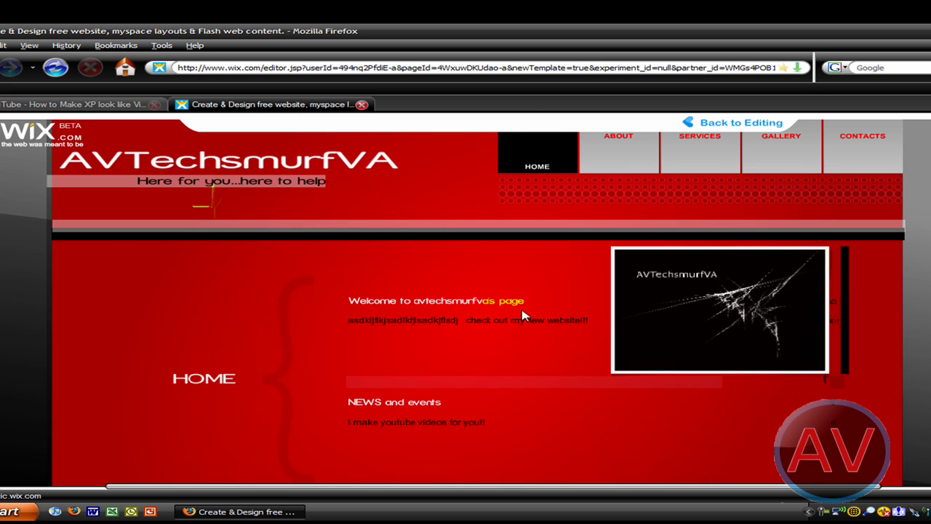
pyautogui.click(614, 156)
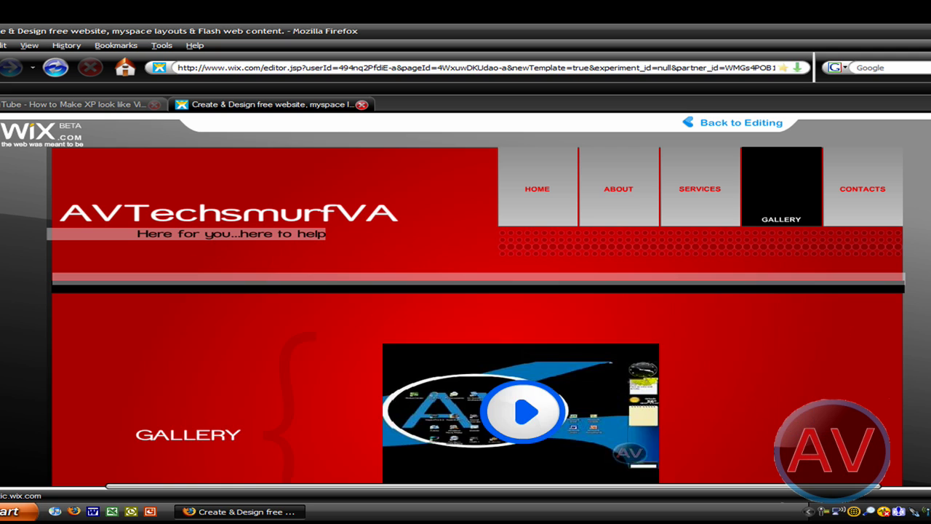
pyautogui.scroll(-3, 790, 291)
pyautogui.click(529, 283)
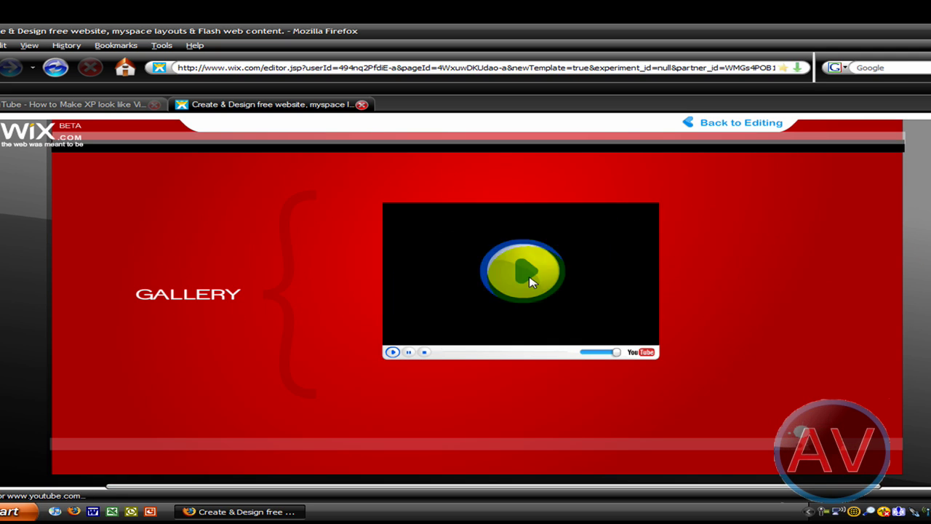